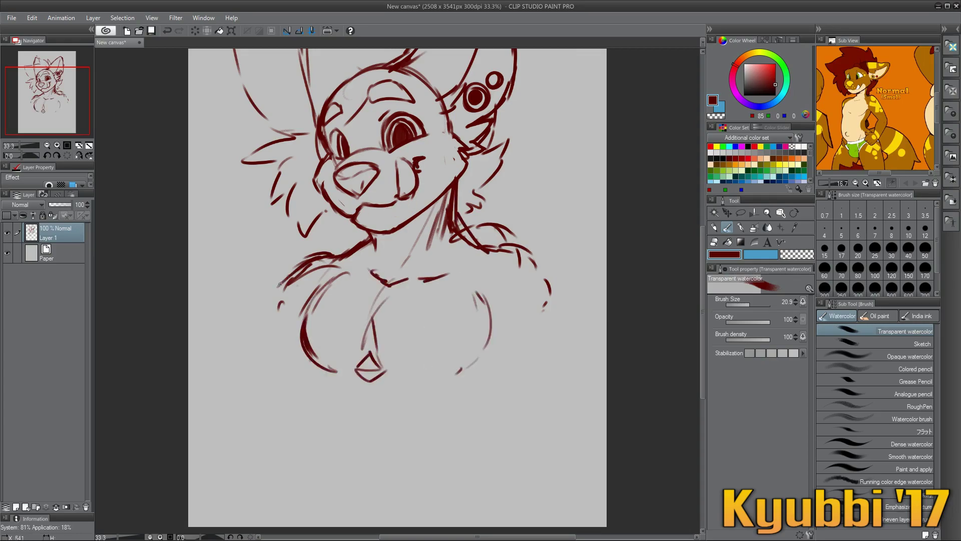
- Sketch collar lines around the neck plus rough left arm, right torso and lower chest strokes
key(e)
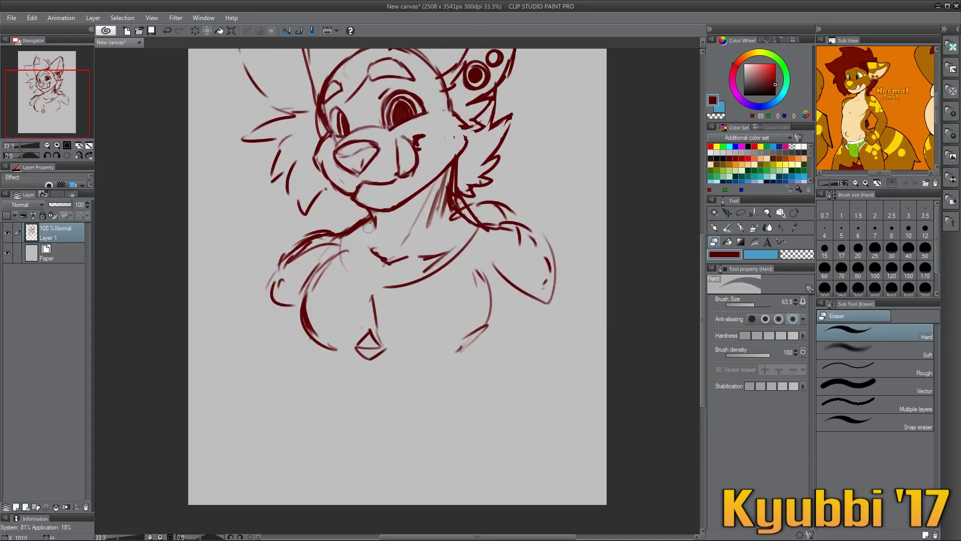
key(b)
mouse_move(350, 237)
mouse_down()
mouse_move(490, 225)
mouse_move(501, 308)
mouse_up()
drag(318, 260, 308, 358)
drag(302, 239, 274, 292)
drag(518, 296, 495, 336)
drag(307, 336, 314, 368)
drag(371, 359, 422, 387)
drag(518, 301, 443, 386)
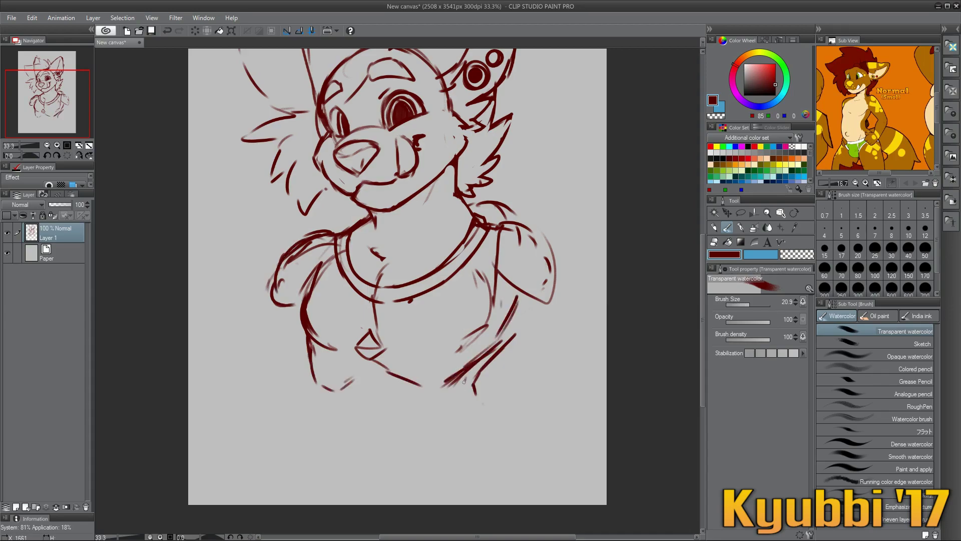
drag(489, 260, 512, 385)
- Erase stray ear, cheek and old lower-torso lines, then resketch the right side of the neck
key(e)
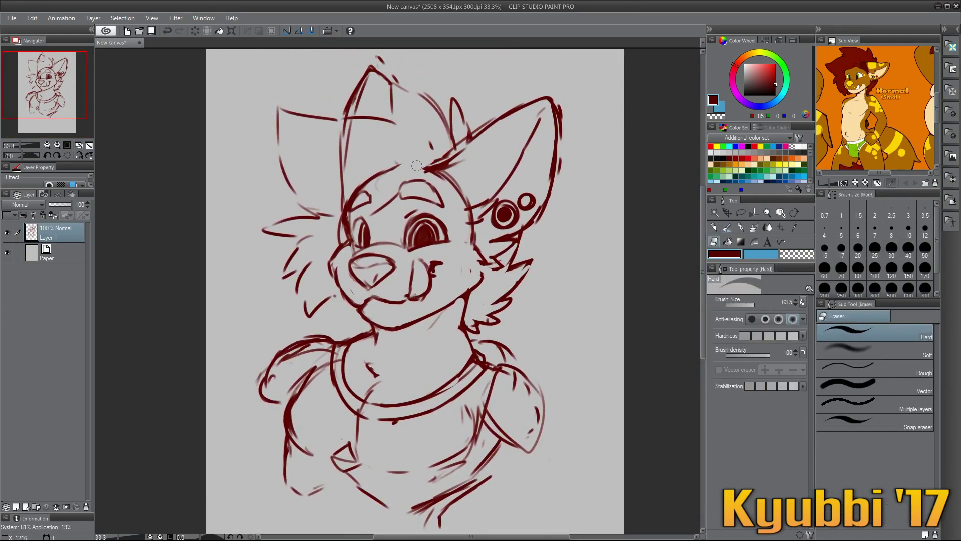
drag(436, 145, 468, 220)
drag(468, 305, 532, 376)
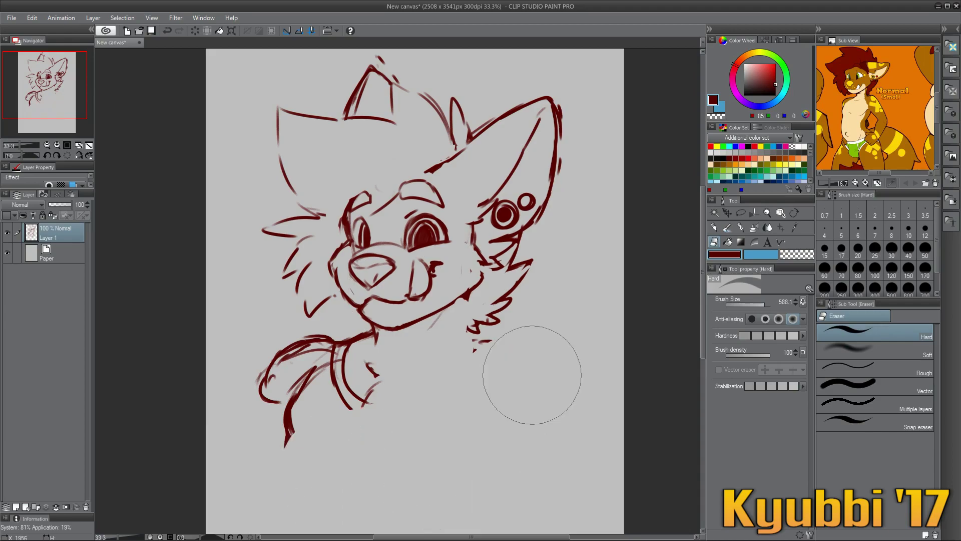
key(b)
drag(474, 293, 448, 373)
- Flip the canvas to check proportions and sketch the right shoulder and chest lines
key(h)
key(h)
drag(529, 413, 504, 431)
drag(436, 378, 362, 398)
drag(350, 478, 408, 453)
drag(461, 358, 536, 400)
drag(355, 476, 456, 430)
scroll(415, 301, down, 3)
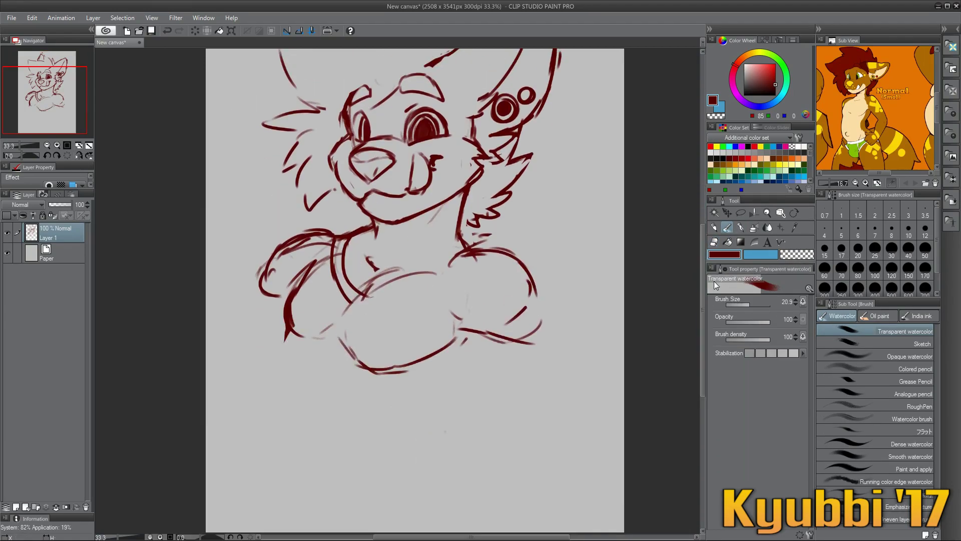
drag(276, 321, 317, 388)
drag(413, 383, 515, 343)
- Sketch the upper chest, both arm curves, a second shoulder line, the neck and the jaw
drag(455, 248, 365, 295)
drag(493, 252, 461, 357)
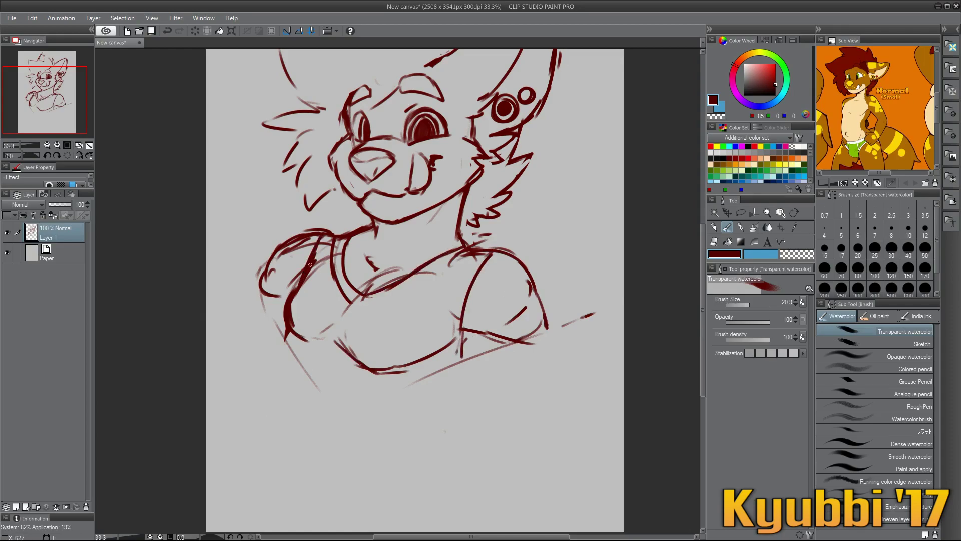
drag(303, 272, 281, 328)
drag(506, 249, 451, 361)
drag(469, 252, 351, 306)
mouse_move(463, 193)
mouse_down()
mouse_move(422, 220)
mouse_move(385, 263)
mouse_up()
drag(375, 232, 416, 218)
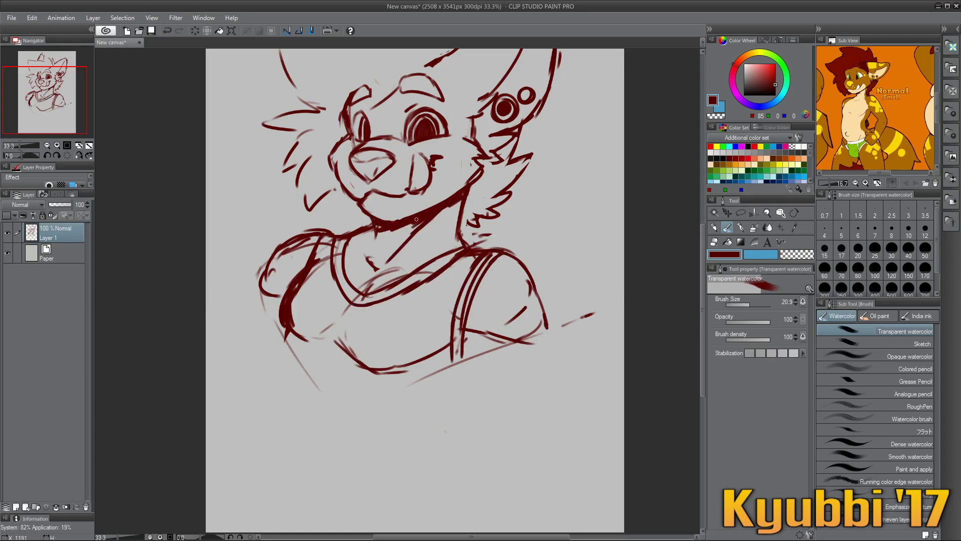
scroll(655, 227, up, 2)
- Erase old chest and left arm lines and redraw the lower left arm and right chest
key(e)
mouse_move(476, 298)
mouse_down()
mouse_move(400, 337)
mouse_move(460, 385)
mouse_up()
mouse_move(335, 286)
mouse_down()
mouse_move(343, 323)
mouse_move(288, 363)
mouse_move(300, 396)
mouse_up()
key(b)
drag(316, 388, 328, 409)
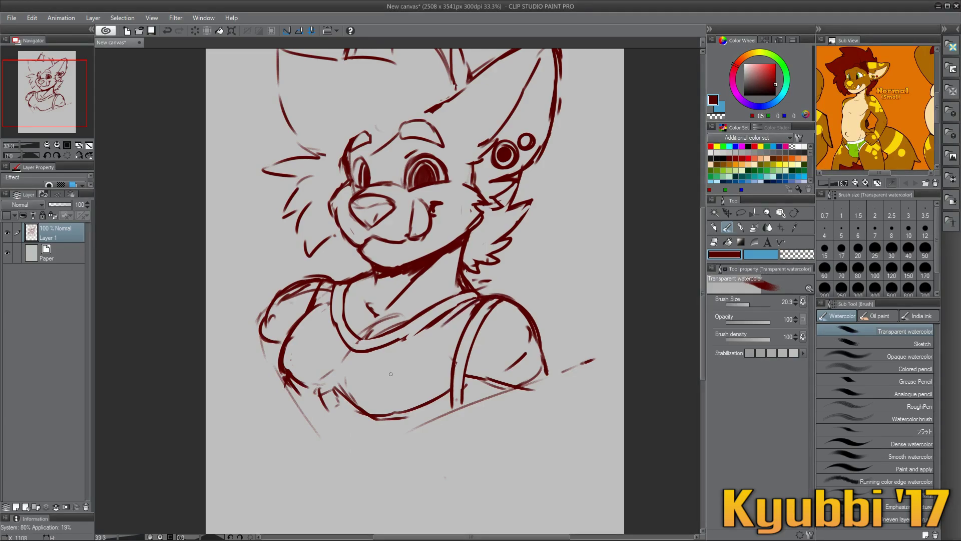
drag(311, 359, 340, 384)
drag(546, 364, 449, 420)
- Add a new shoulder line and trim small overlaps from the chest lines
key(e)
key(b)
mouse_move(326, 279)
mouse_down()
mouse_move(303, 316)
mouse_move(319, 283)
mouse_up()
key(e)
drag(415, 318, 340, 332)
key(b)
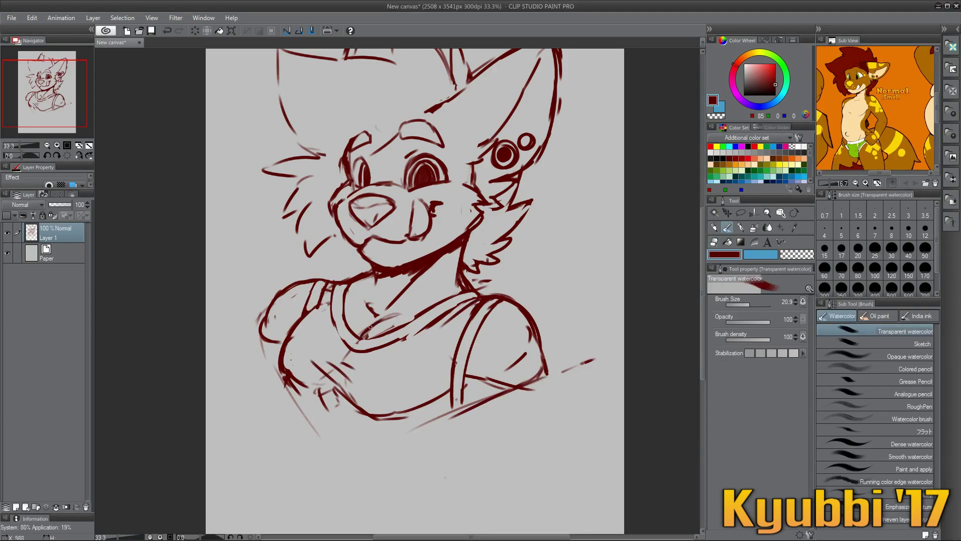
drag(505, 299, 549, 373)
- Sketch hair strands across the top of the head, a fringe over the left eye, and cheek fur
scroll(500, 300, up, 3)
drag(443, 183, 473, 159)
drag(549, 195, 535, 231)
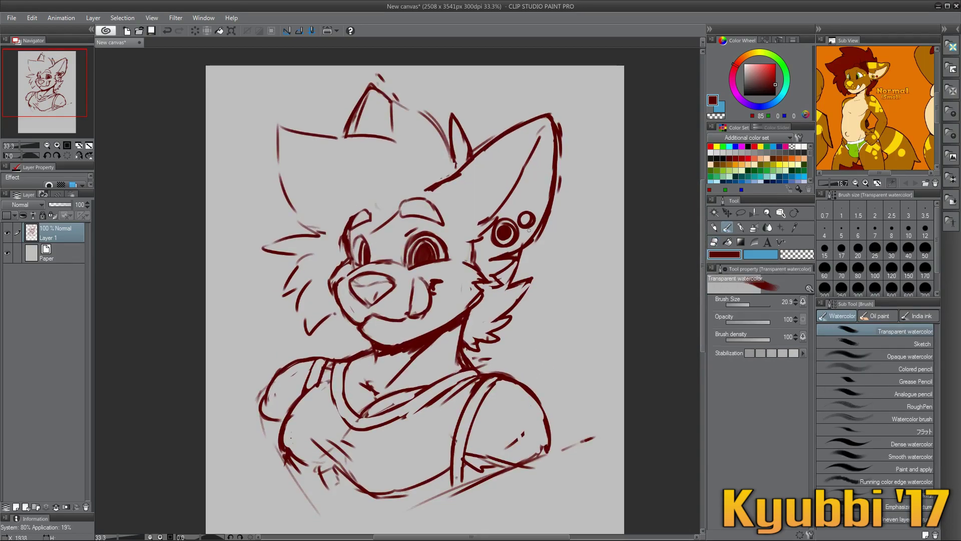
drag(390, 97, 450, 140)
drag(383, 122, 397, 140)
drag(277, 124, 386, 137)
mouse_move(277, 133)
mouse_down()
mouse_move(315, 232)
mouse_move(300, 330)
mouse_up()
drag(415, 193, 321, 257)
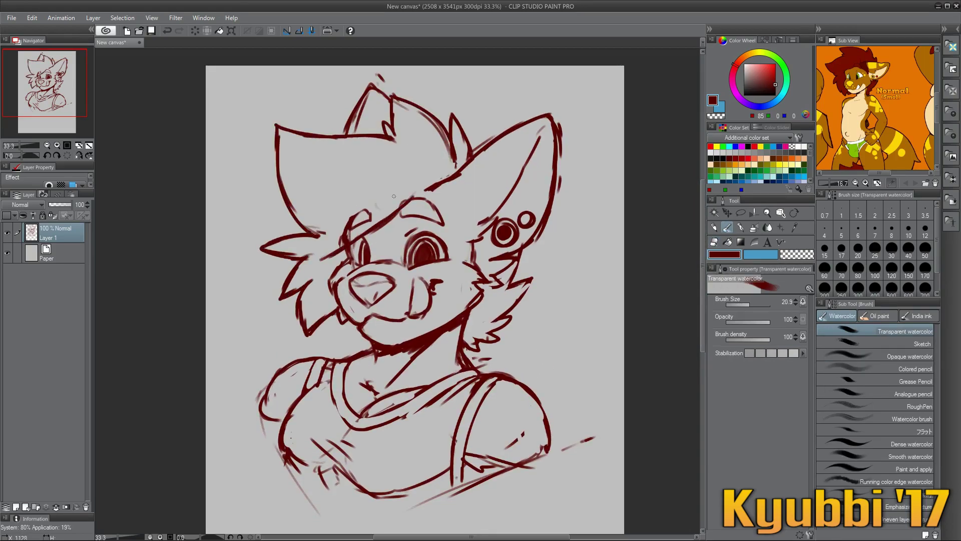
- Sketch the brow and inner ear curve and erase stray cheek and muzzle bits
key(e)
drag(350, 218, 354, 234)
click(726, 228)
drag(435, 193, 407, 178)
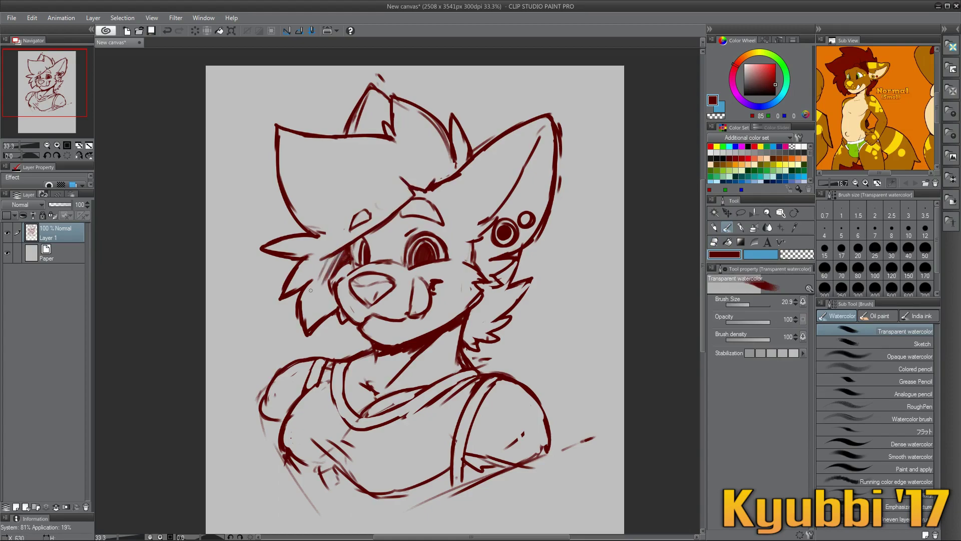
drag(541, 133, 469, 217)
key(e)
mouse_move(464, 256)
mouse_down()
mouse_move(488, 276)
mouse_move(443, 323)
mouse_up()
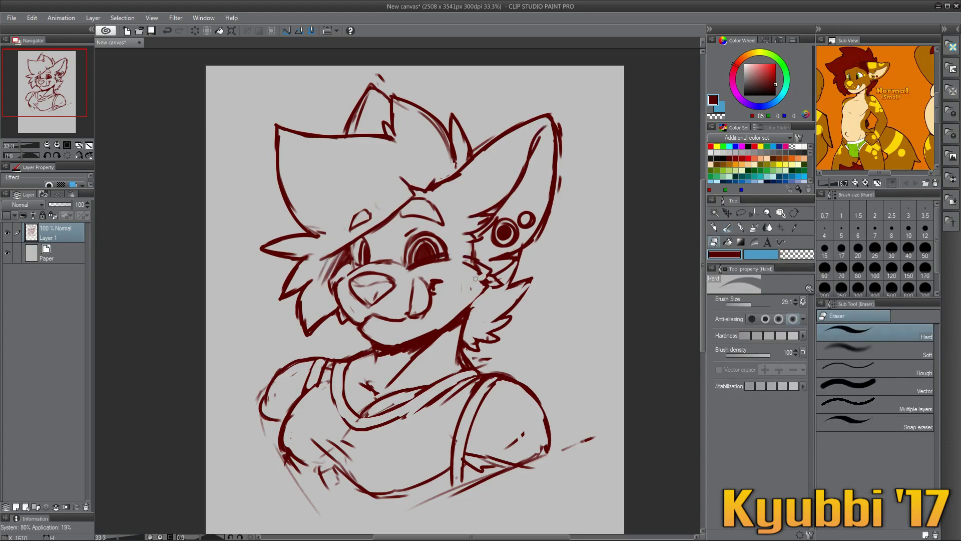
mouse_move(480, 280)
mouse_down()
mouse_move(453, 258)
mouse_move(485, 280)
mouse_move(428, 332)
mouse_up()
key(b)
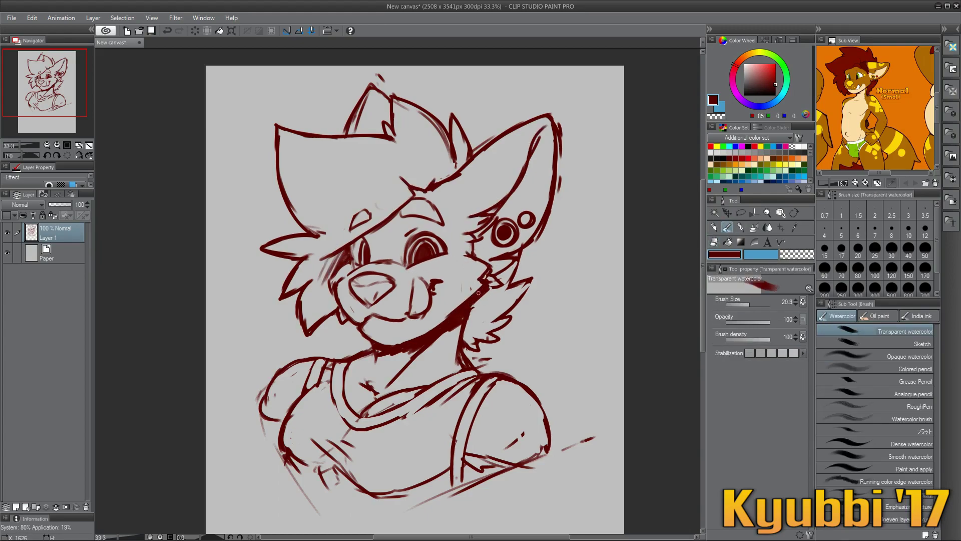
- Fade the sketch layer to 11% opacity, add Layer 2 above it, and pick a black G-pen
key(e)
drag(329, 293, 363, 287)
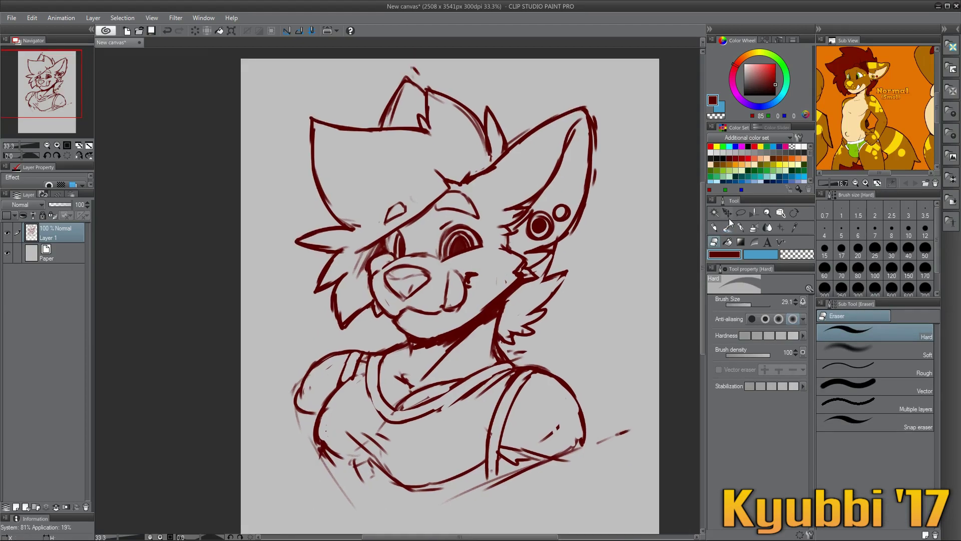
key(p)
key(ctrl+shift+n)
- Set the G-pen to size 6 and ink the open eye's upper and inner arcs
click(858, 229)
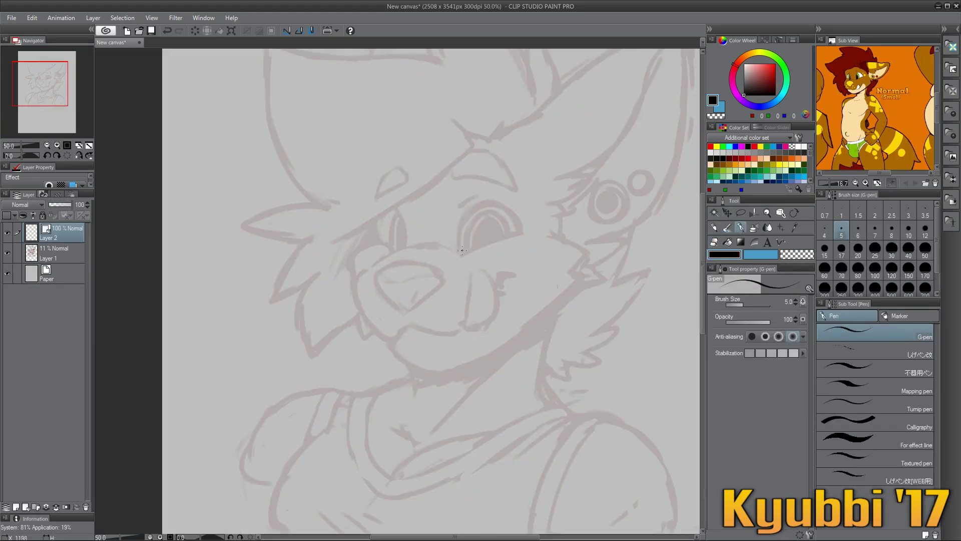
scroll(550, 226, up, 2)
drag(480, 242, 576, 210)
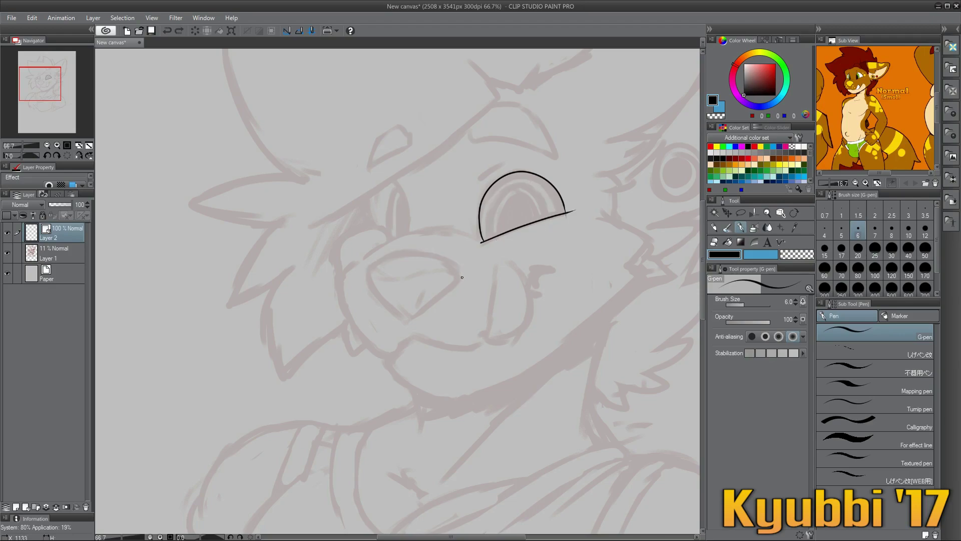
key(ctrl+z)
drag(492, 238, 548, 220)
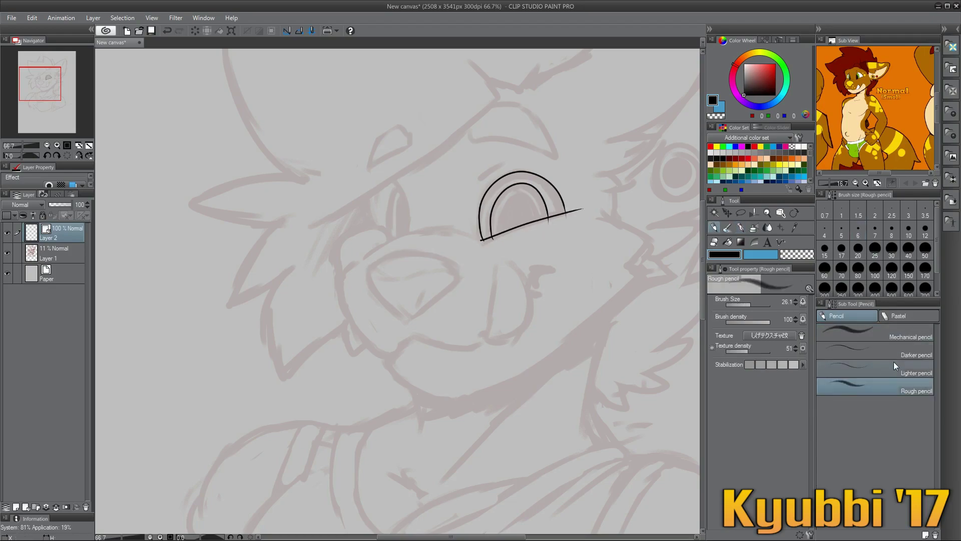
- Set the Vector eraser to remove whole lines, erase the inner eye arc and redraw it
click(714, 243)
click(851, 386)
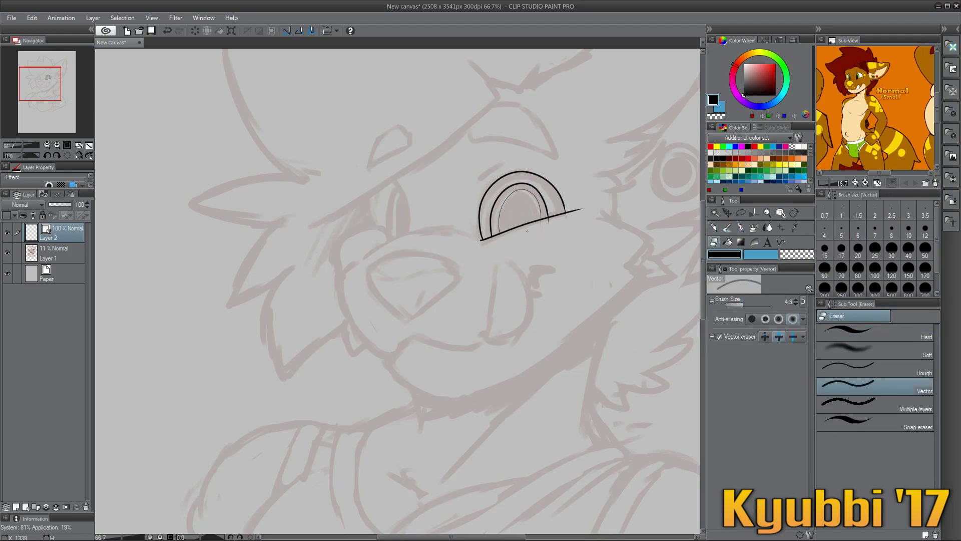
drag(498, 228, 538, 210)
click(741, 228)
drag(492, 239, 548, 220)
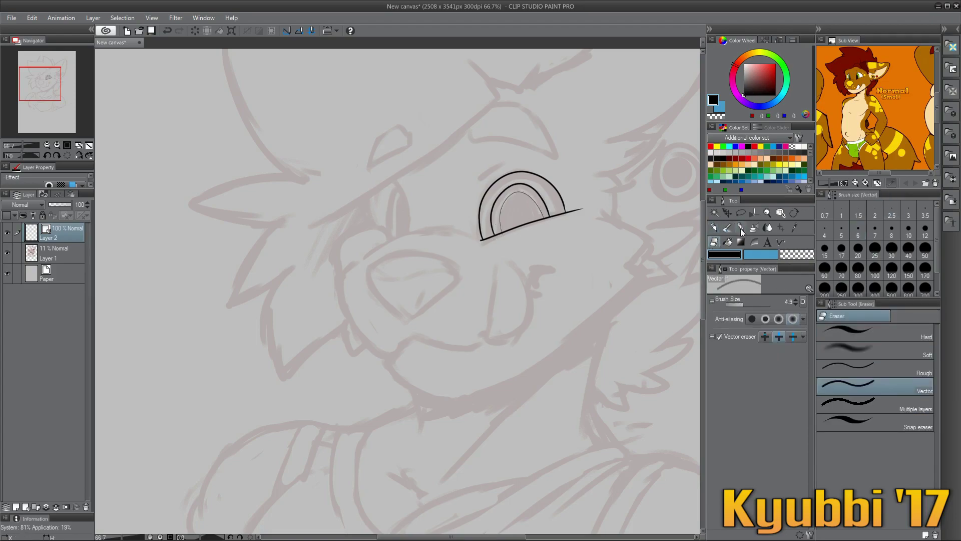
click(741, 227)
- Try and undo an eyebrow, then ink the nose outline with lines across its top and side
drag(464, 139, 562, 156)
drag(468, 120, 560, 153)
key(ctrl+z)
click(740, 227)
drag(455, 276, 455, 277)
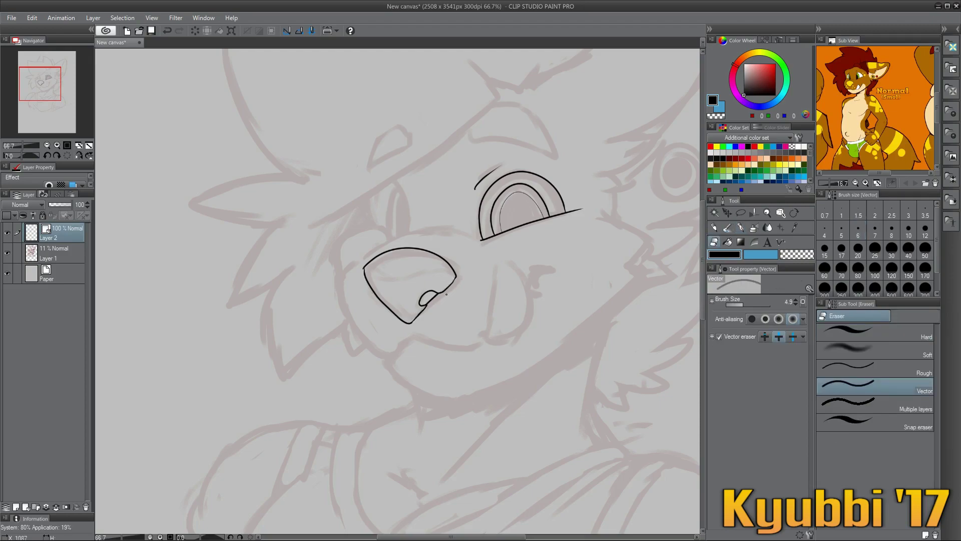
drag(367, 270, 455, 273)
drag(379, 283, 412, 321)
- Ink the nose's left side, the cheek line, the smiling mouth and the tongue
scroll(419, 317, up, 2)
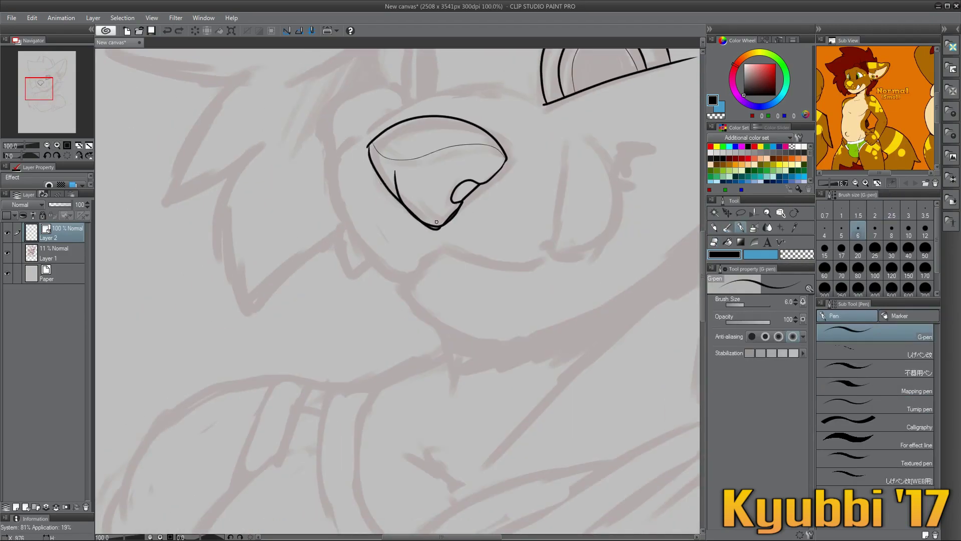
key(e)
mouse_move(368, 146)
mouse_down()
mouse_move(416, 219)
mouse_move(376, 325)
mouse_up()
click(741, 227)
drag(275, 259, 373, 373)
mouse_move(353, 372)
mouse_down()
mouse_move(480, 366)
mouse_move(497, 255)
mouse_up()
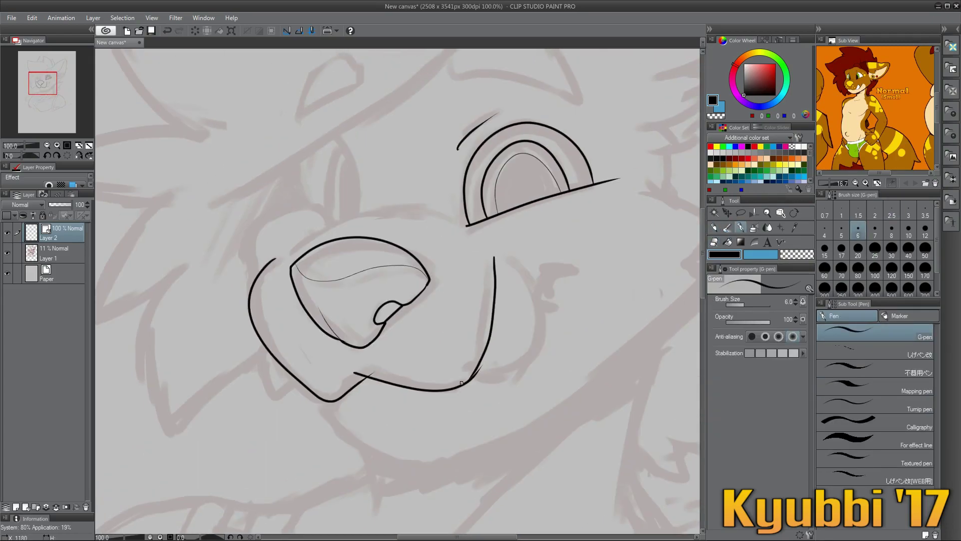
key(ctrl+z)
drag(480, 372, 481, 373)
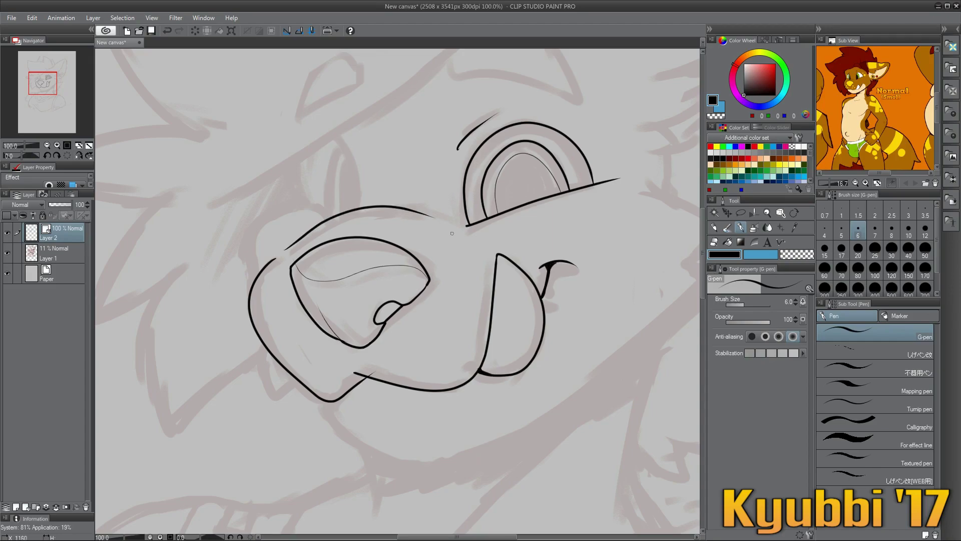
- Ink the muzzle arc above the nose, the outline of the other eye, and a cheek stroke
mouse_move(306, 234)
mouse_down()
mouse_move(414, 214)
mouse_move(452, 230)
mouse_up()
drag(373, 203, 413, 201)
mouse_move(361, 211)
mouse_down()
mouse_move(314, 190)
mouse_move(351, 140)
mouse_up()
key(e)
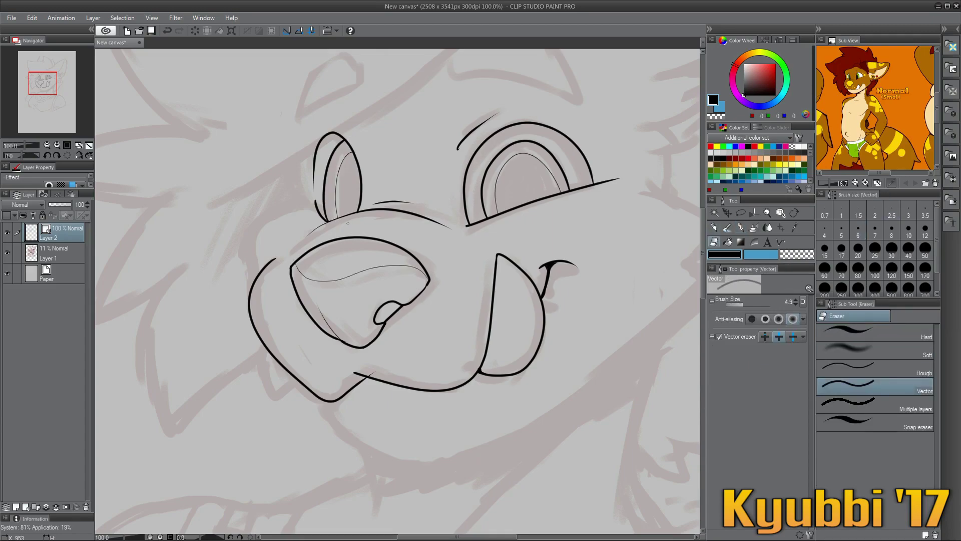
key(p)
scroll(348, 223, down, 1)
mouse_move(437, 188)
mouse_down()
mouse_move(456, 250)
mouse_move(225, 338)
mouse_up()
scroll(244, 425, up, 1)
key(e)
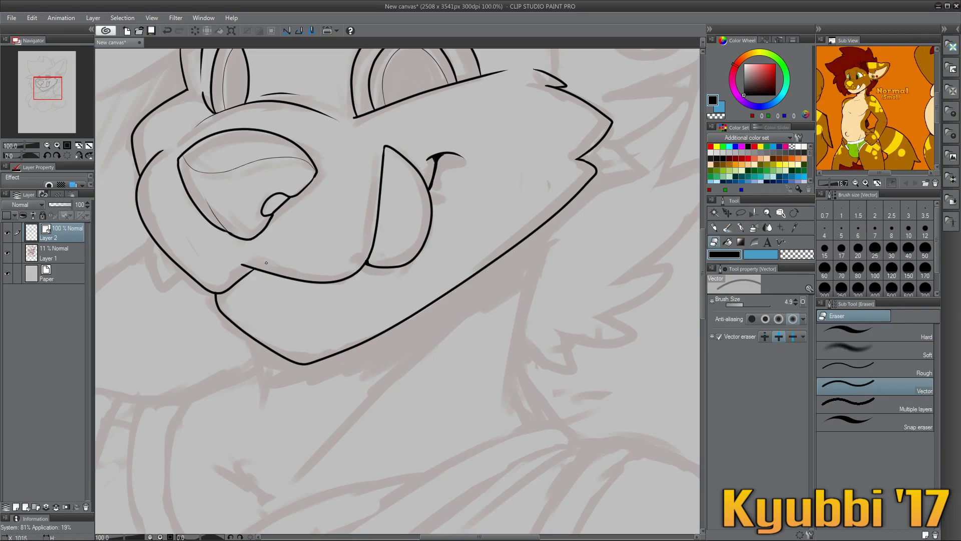
key(p)
scroll(266, 262, down, 1)
- Ink the brow tufts, the large ear outline down to the cheek, and cheek fur tufts
drag(406, 298, 499, 316)
drag(306, 333, 347, 303)
drag(405, 218, 241, 373)
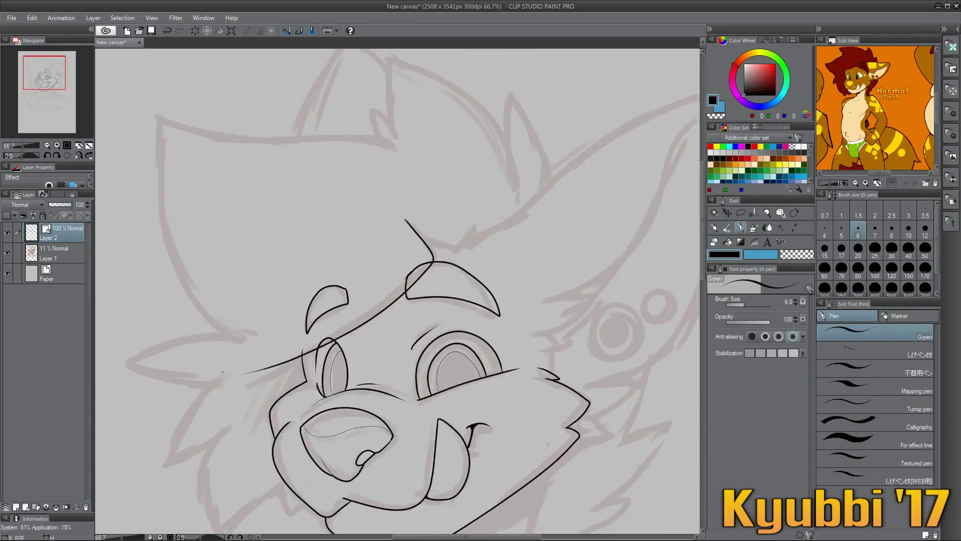
drag(480, 236, 340, 241)
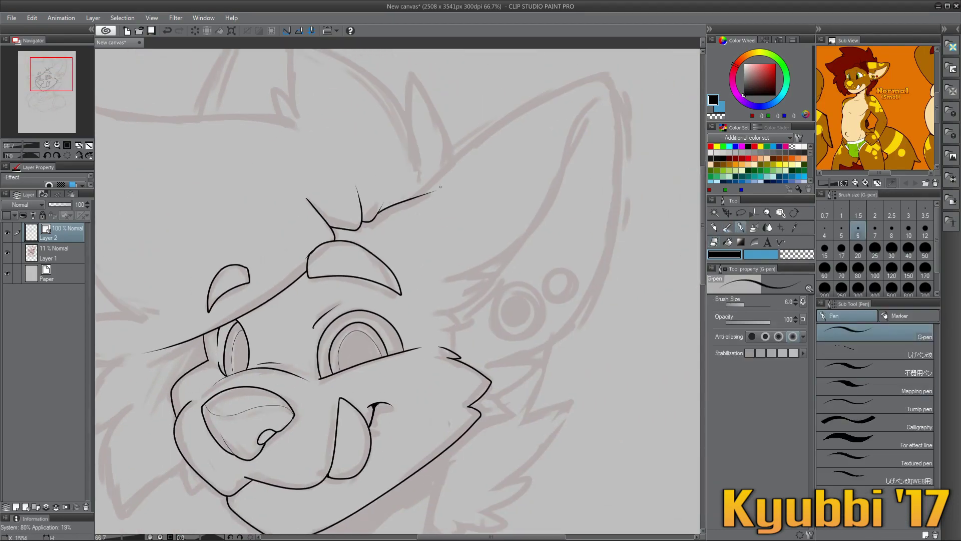
mouse_move(371, 210)
mouse_down()
mouse_move(563, 287)
mouse_move(449, 395)
mouse_up()
drag(505, 374, 453, 401)
key(ctrl+z)
drag(505, 375, 454, 408)
drag(478, 408, 432, 419)
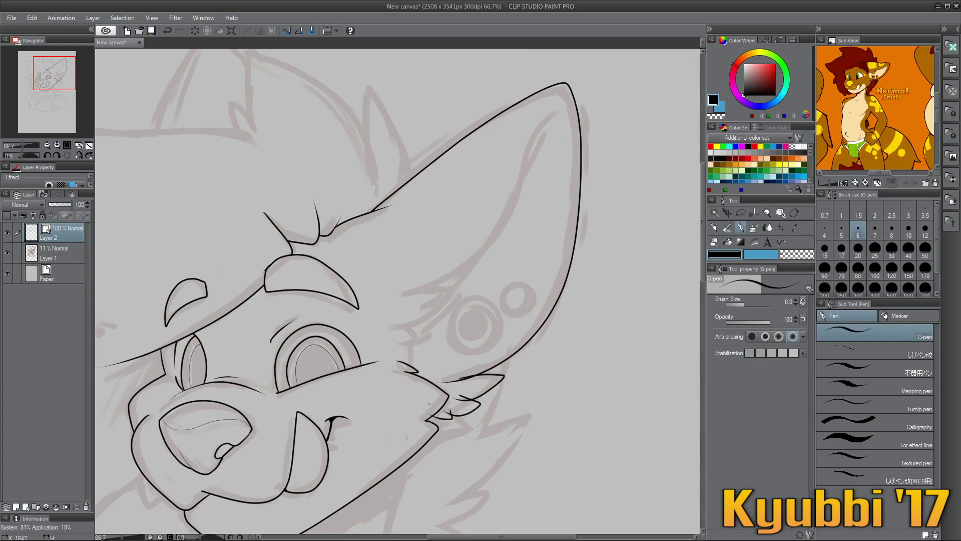
key(e)
- Draw the double-ring earring and a small second ring with the Ellipse figure tool
key(u)
click(861, 452)
drag(443, 296, 503, 353)
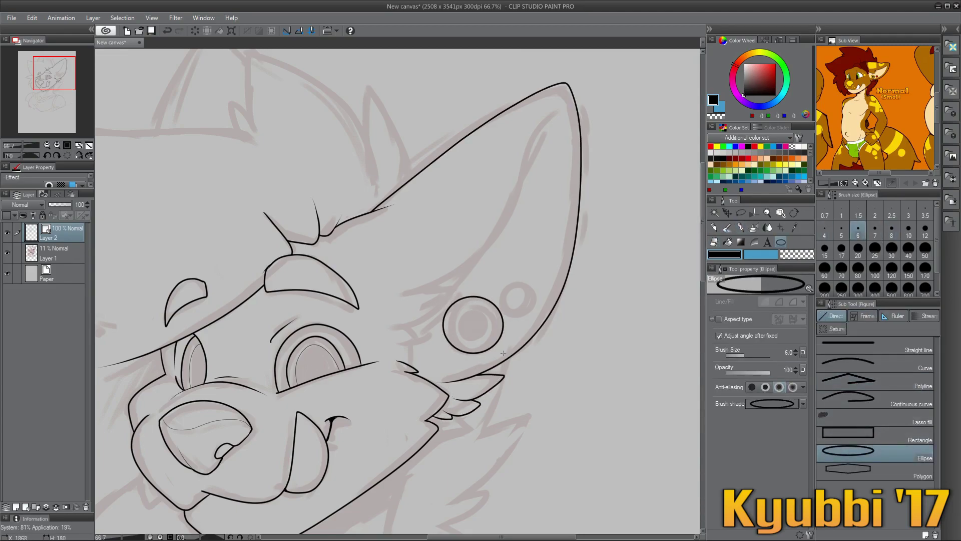
drag(499, 281, 534, 315)
drag(455, 307, 488, 340)
key(p)
- Ink the inner-ear line, more of the ear outline, and fur tufts near the ear
drag(561, 109, 507, 215)
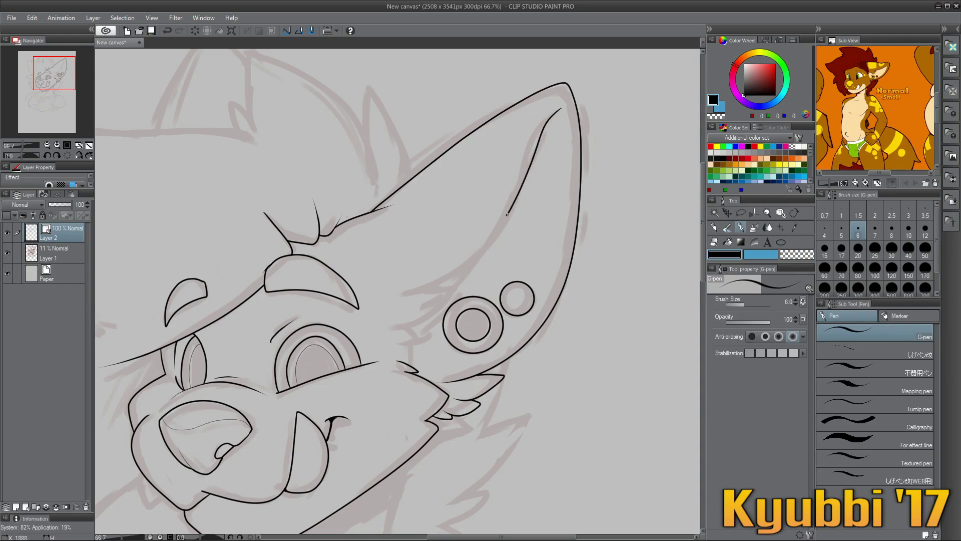
drag(459, 282, 410, 294)
drag(440, 330, 405, 340)
key(e)
key(p)
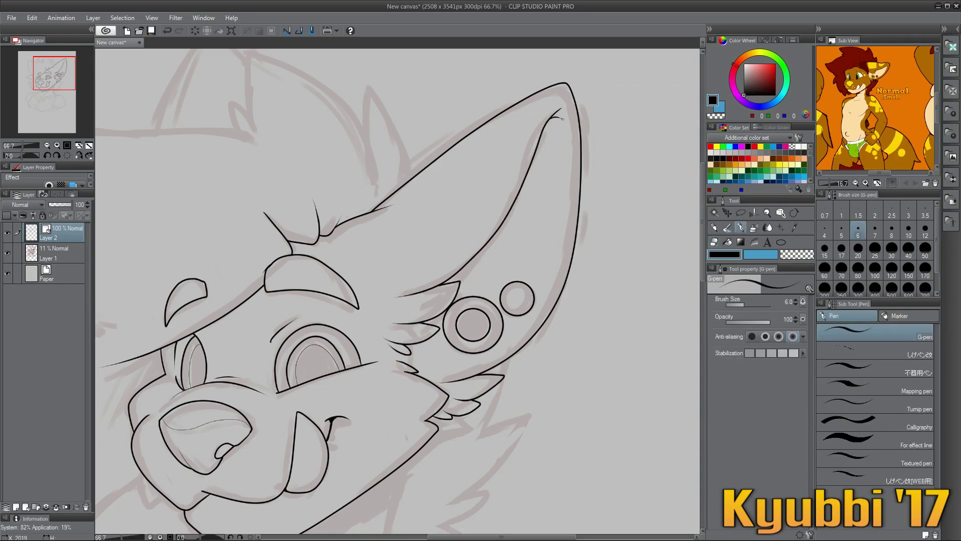
drag(456, 277, 548, 319)
drag(464, 123, 471, 228)
- Ink the head outline from the top down the left side, with jaw and cheek fur strokes
drag(339, 89, 348, 171)
drag(351, 250, 438, 210)
mouse_move(432, 138)
mouse_down()
mouse_move(203, 126)
mouse_move(168, 358)
mouse_up()
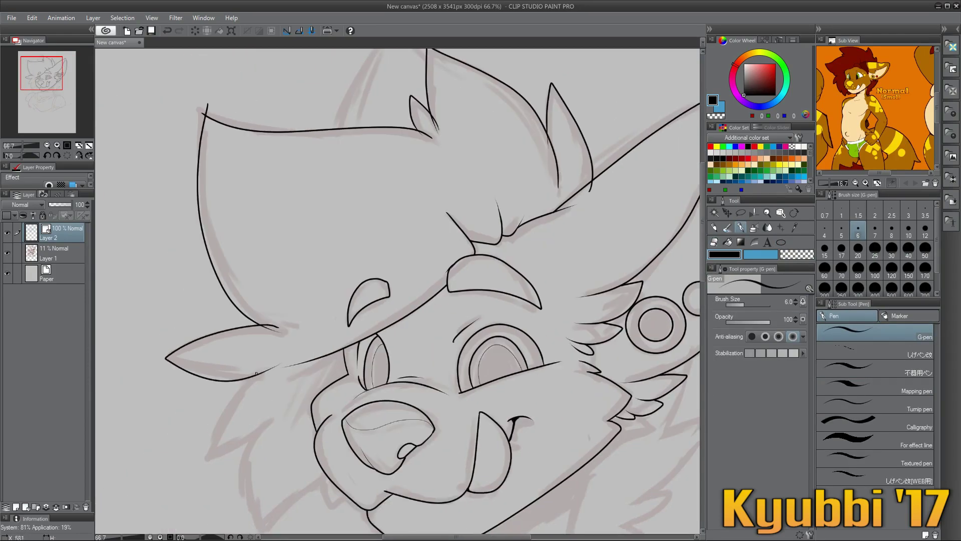
mouse_move(273, 373)
mouse_down()
mouse_move(220, 393)
mouse_move(305, 268)
mouse_move(335, 303)
mouse_up()
drag(322, 305, 388, 361)
drag(390, 401, 410, 360)
key(e)
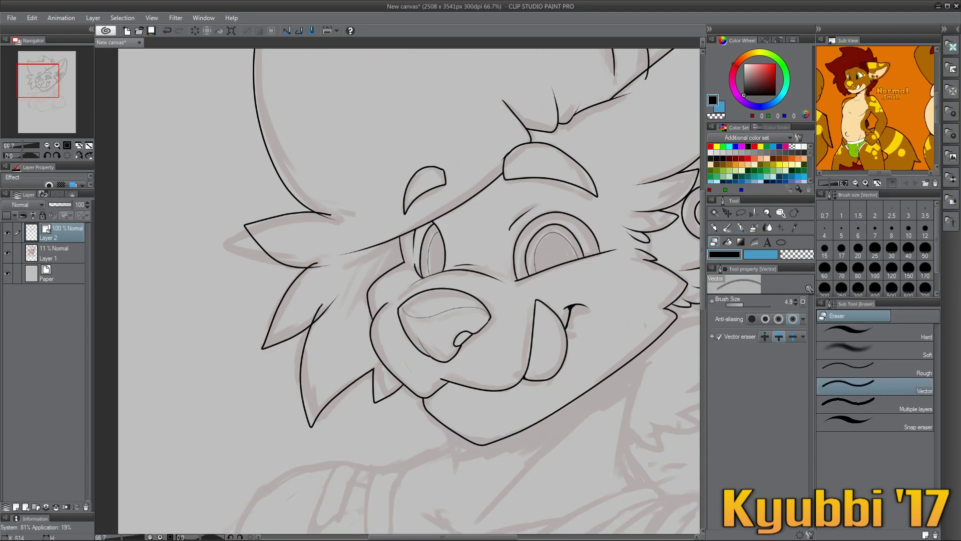
drag(334, 216, 327, 400)
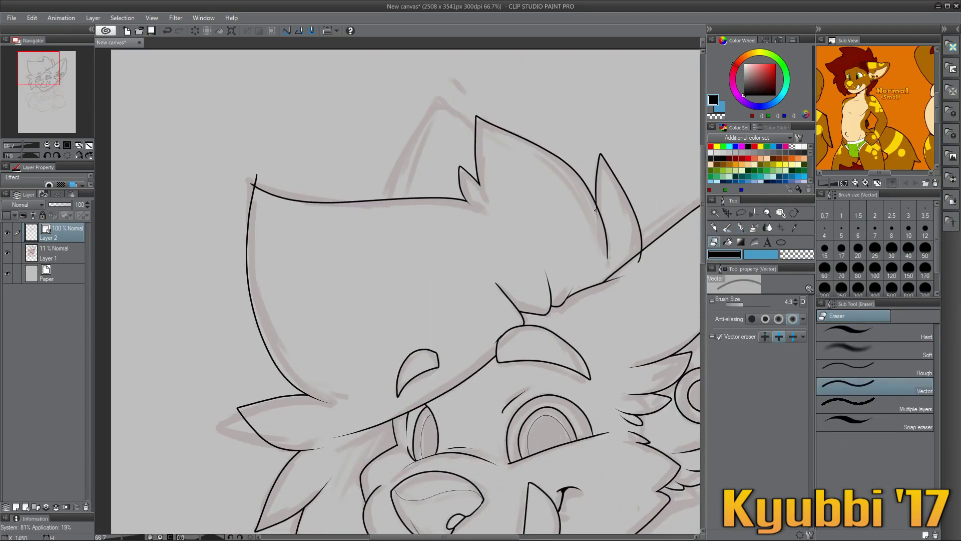
drag(453, 491, 228, 155)
- Ink the neck lines, the tank-top collar curves and a few shirt folds with the G-pen
key(p)
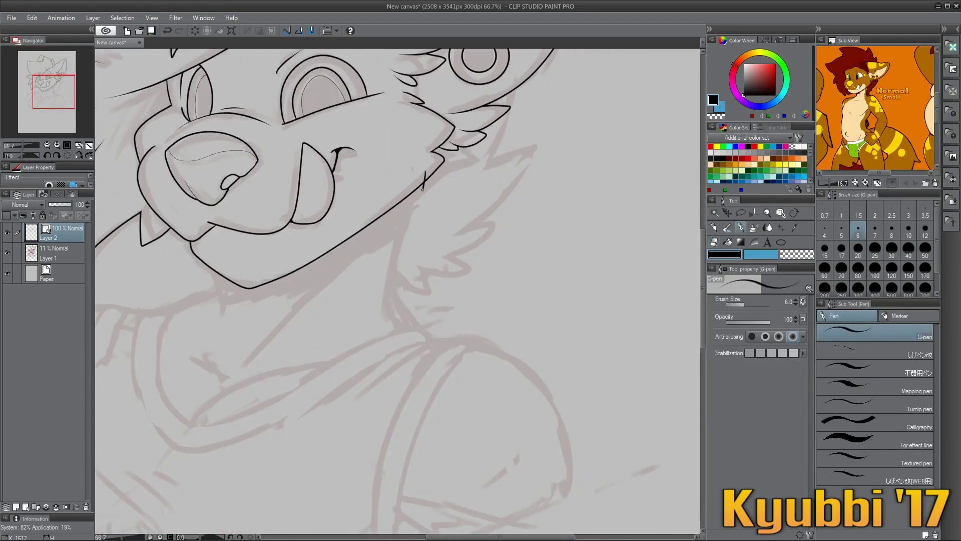
drag(425, 172, 373, 321)
drag(399, 265, 422, 331)
mouse_move(214, 265)
mouse_down()
mouse_move(227, 323)
mouse_move(414, 259)
mouse_up()
mouse_move(368, 223)
mouse_down()
mouse_move(626, 259)
mouse_move(336, 346)
mouse_up()
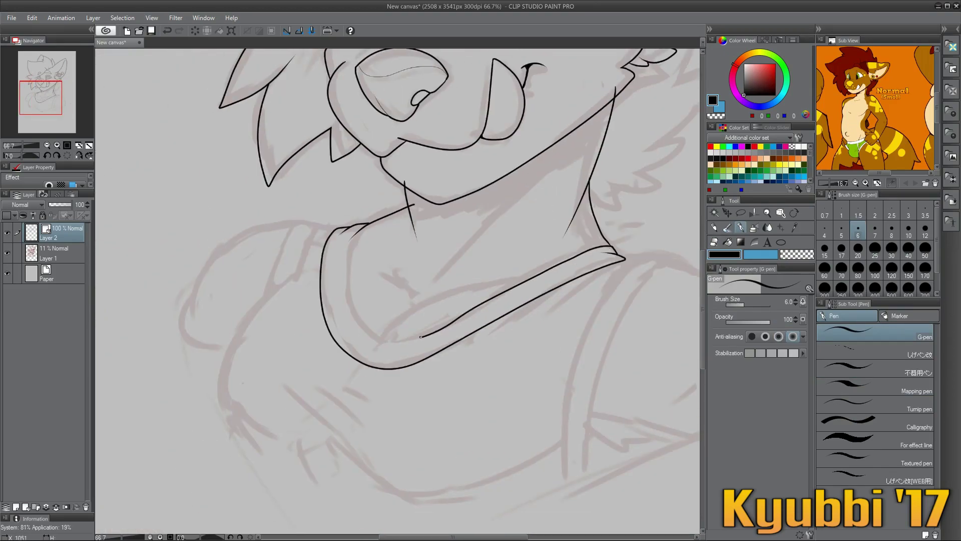
key(ctrl+z)
drag(366, 225, 368, 340)
drag(619, 247, 369, 345)
drag(559, 142, 425, 286)
drag(354, 260, 406, 299)
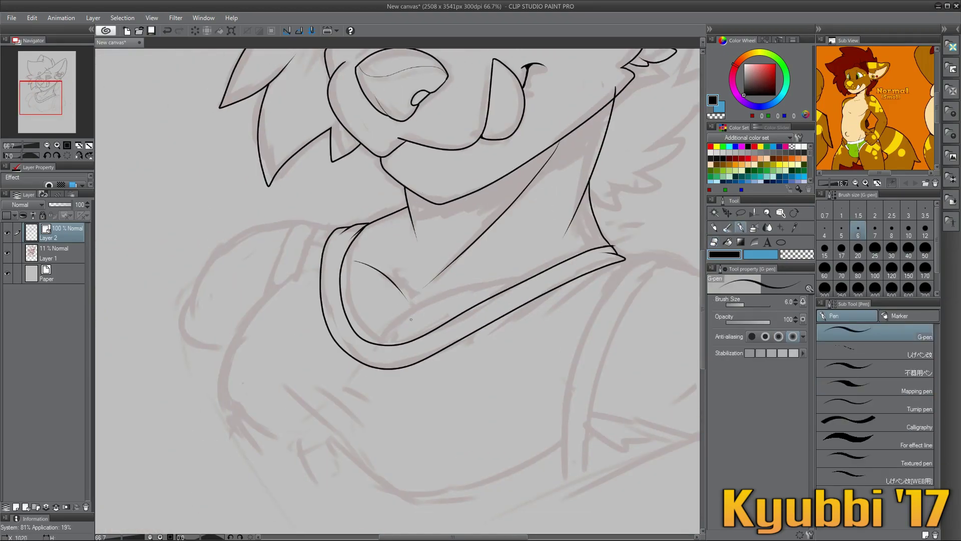
drag(523, 279, 371, 347)
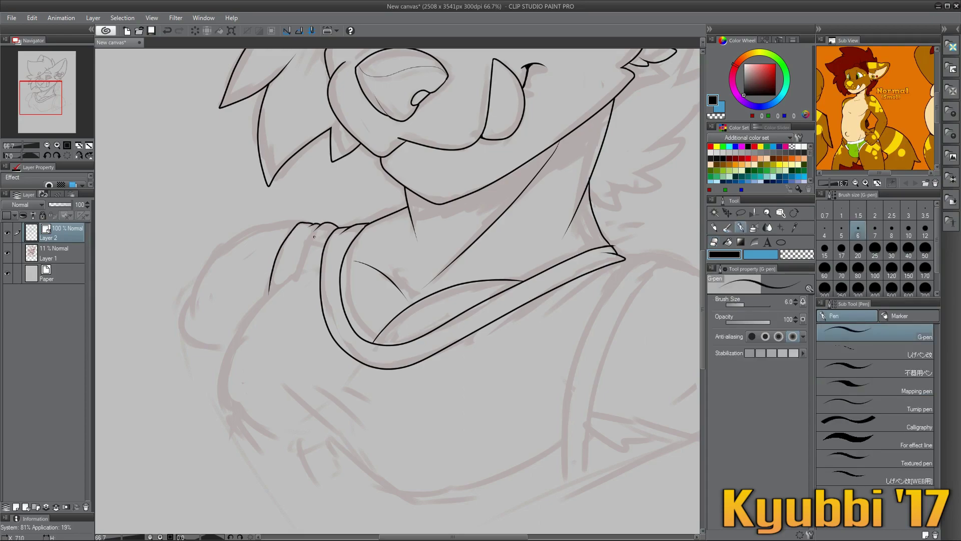
- Ink the left and right shoulder arcs, lower chest curve and long collar lines
mouse_move(315, 228)
mouse_down()
mouse_move(256, 453)
mouse_move(178, 278)
mouse_up()
drag(480, 264, 260, 266)
drag(565, 82, 497, 325)
mouse_move(583, 80)
mouse_down()
mouse_move(525, 175)
mouse_move(514, 316)
mouse_up()
drag(508, 253, 551, 283)
drag(591, 85, 679, 206)
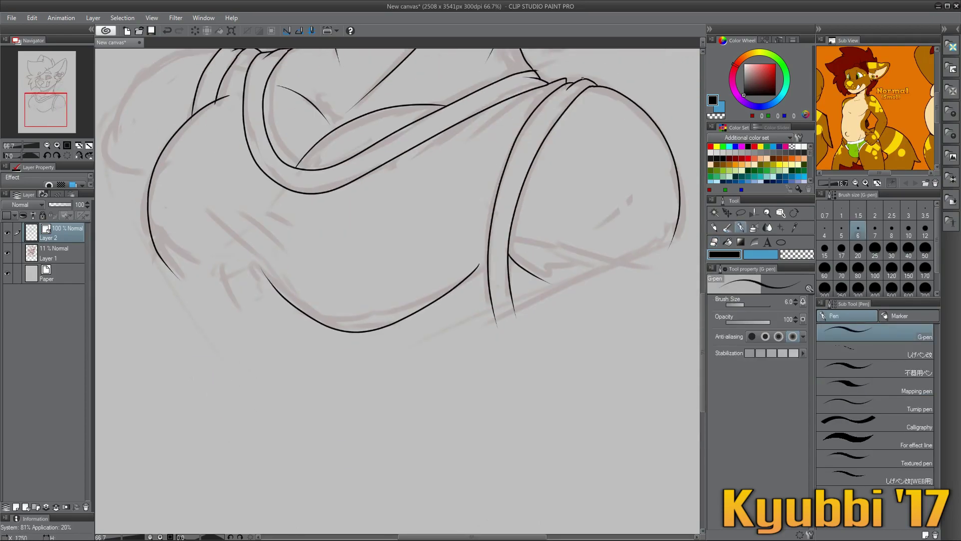
- Draw two straight bottom edges closing the bust with Figure > Straight line
key(ctrl+minus)
click(781, 242)
click(867, 344)
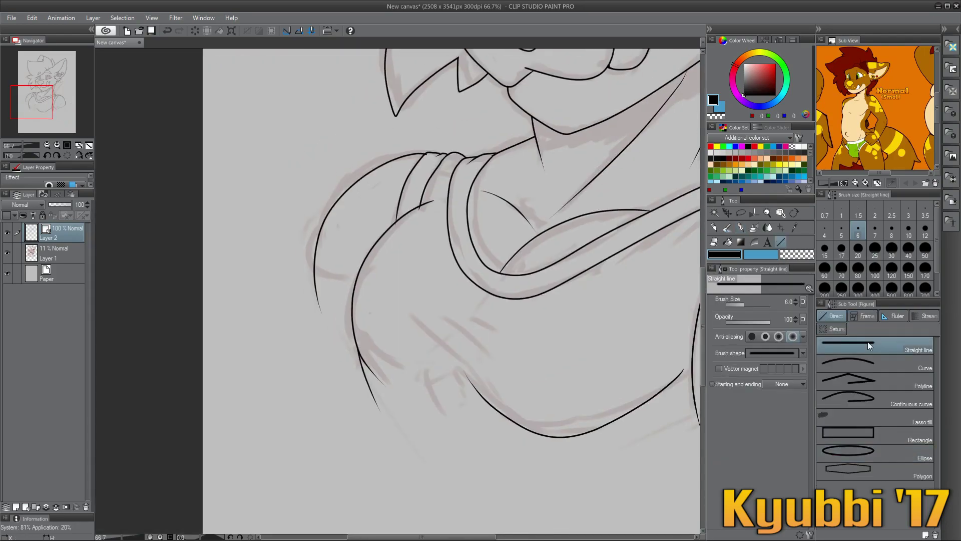
drag(228, 220, 411, 413)
drag(335, 392, 675, 250)
- Vector-erase the line tail past the shoulder and add a short touch-up stroke
key(e)
click(666, 254)
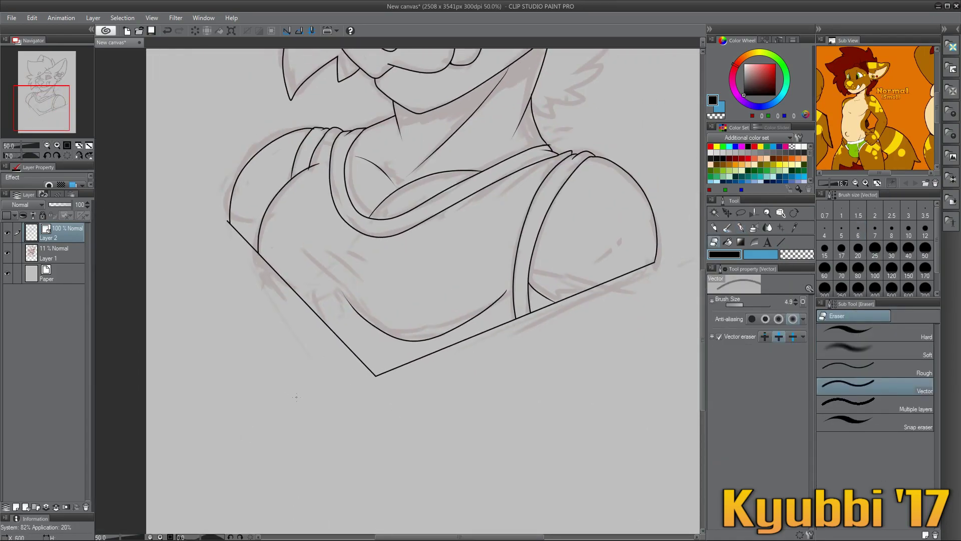
scroll(296, 397, up, 5)
key(p)
drag(575, 337, 550, 350)
key(e)
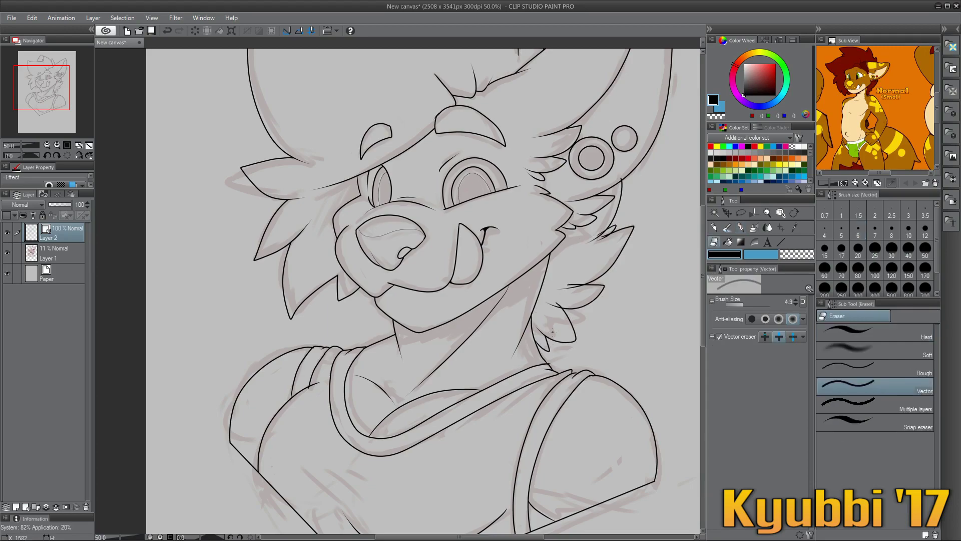
- Zoom out and auto-select the empty background around the character
key(ctrl+minus)
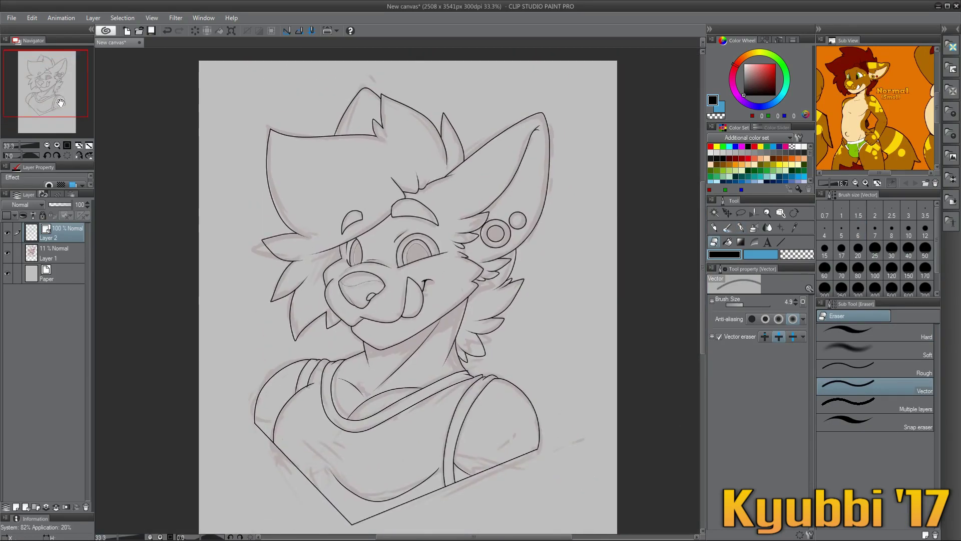
key(w)
click(388, 525)
click(385, 526)
- Fill the inverted silhouette black on a new layer, then delete the fill and deselect
key(ctrl+shift+n)
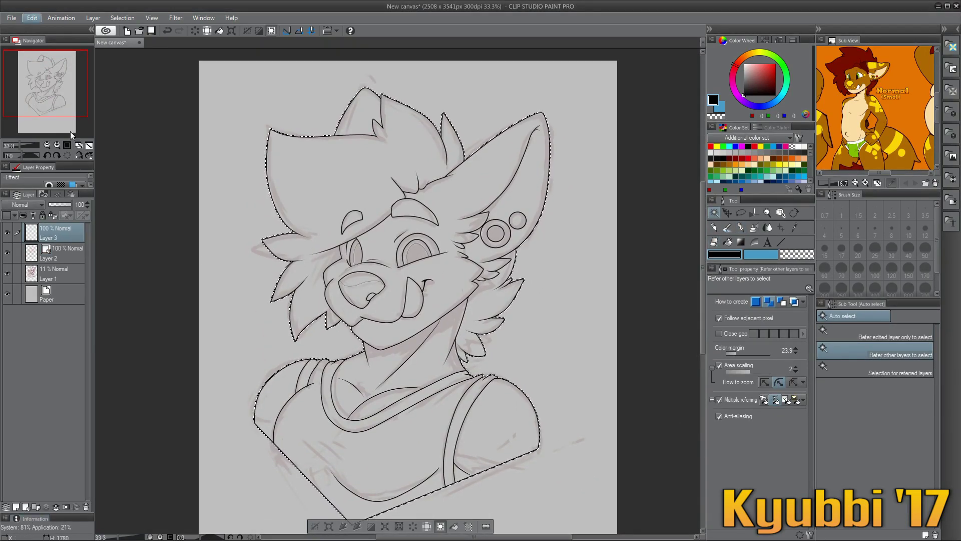
key(alt+Delete)
key(ctrl+t)
key(Return)
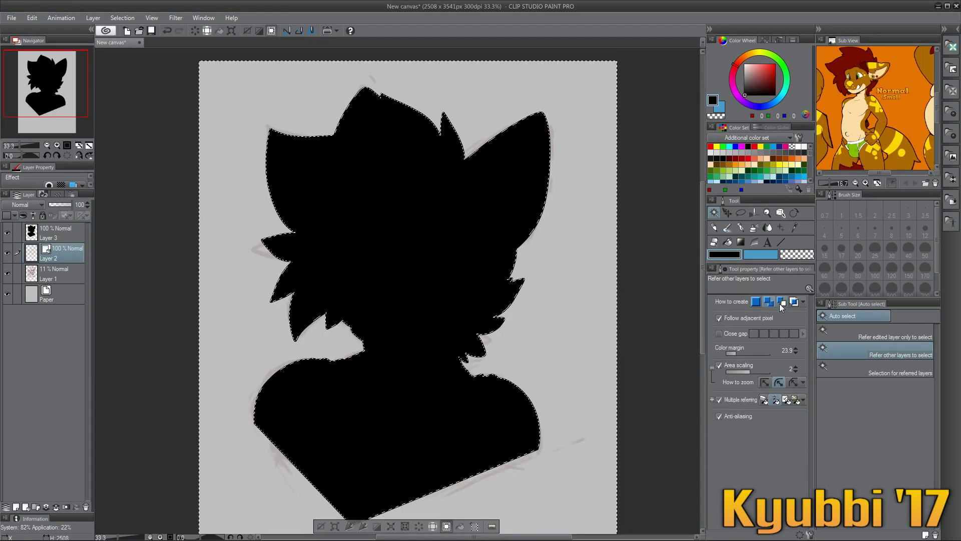
key(Delete)
key(ctrl+d)
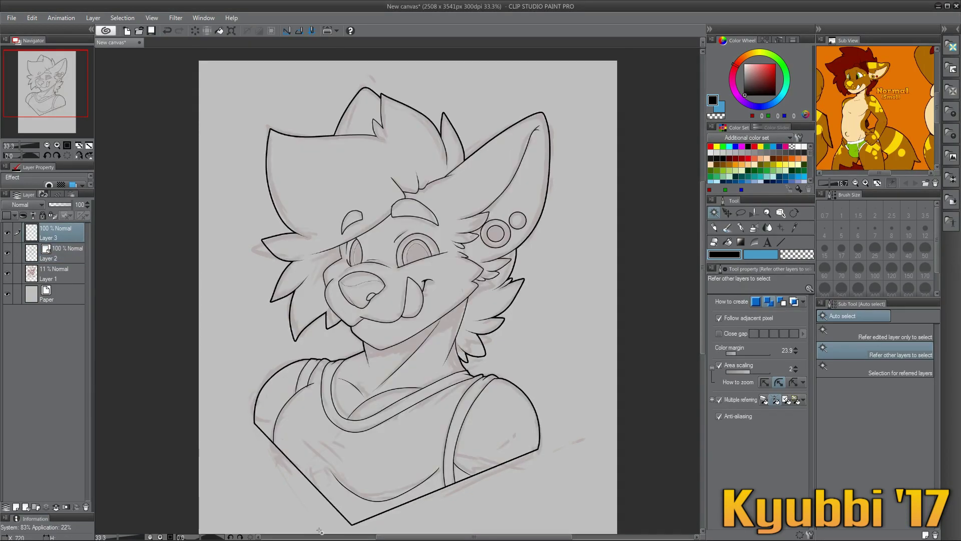
- Fill the left and right eyes, earring's inner circle and one more area black
key(g)
click(333, 273)
click(393, 271)
click(470, 251)
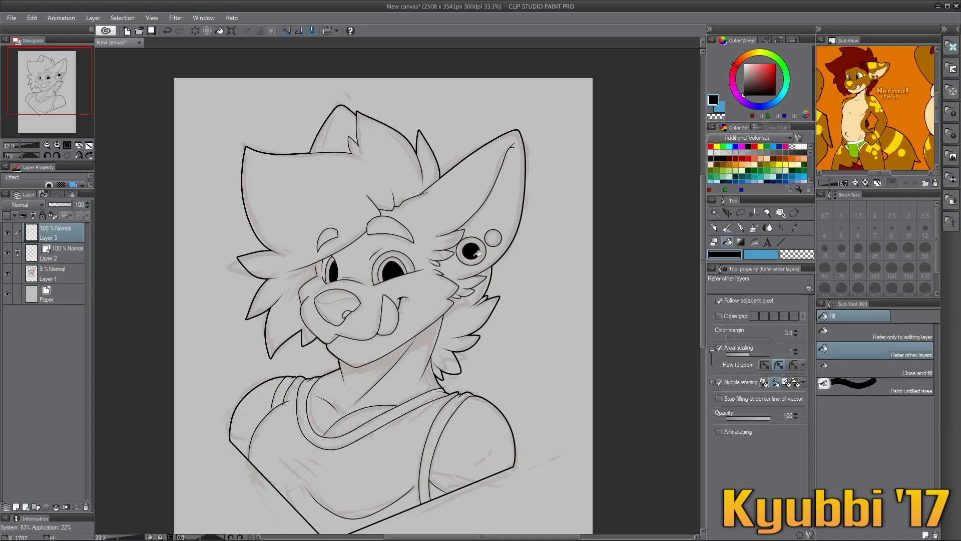
click(332, 128)
click(741, 227)
click(58, 145)
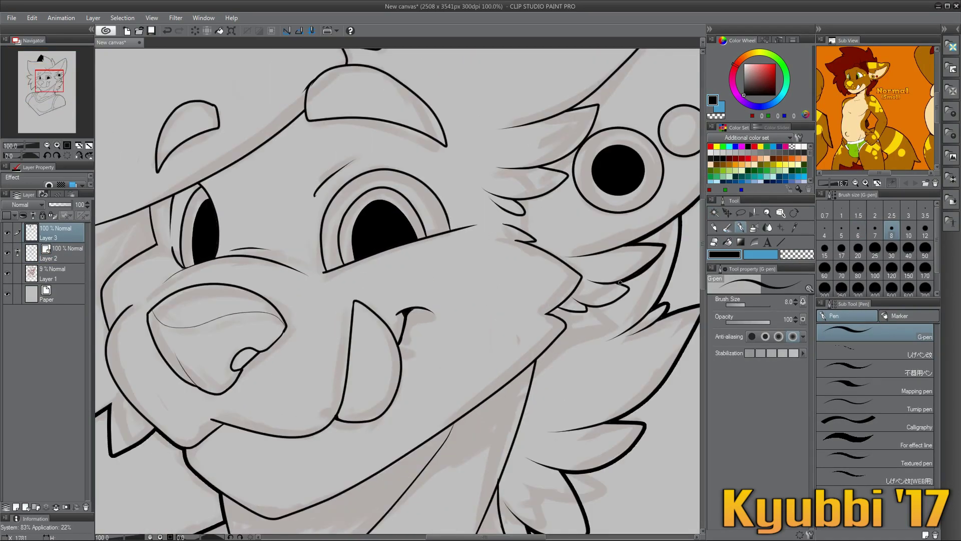
- Blacken the mouth interior and thicken the eye, cheek and neck outlines
drag(554, 310, 540, 381)
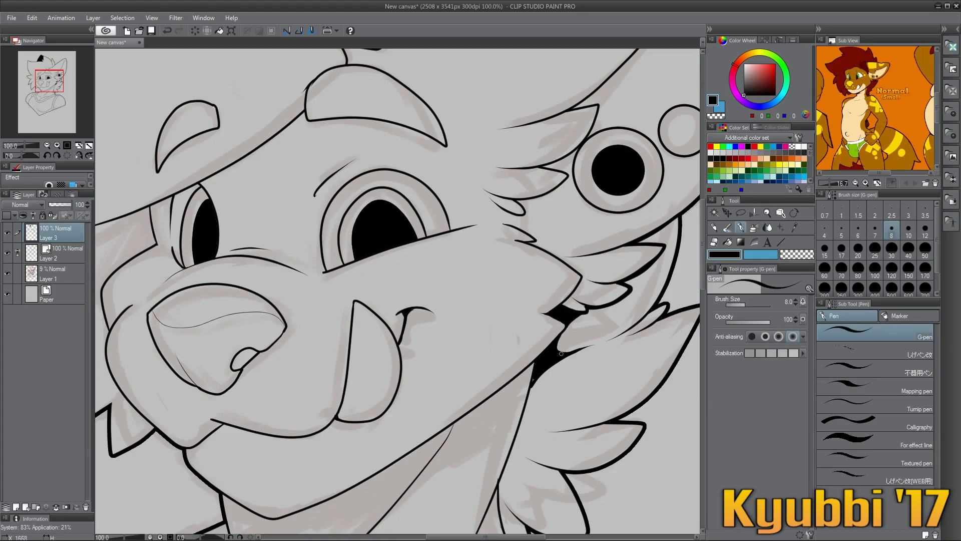
key(e)
key(p)
drag(322, 260, 400, 174)
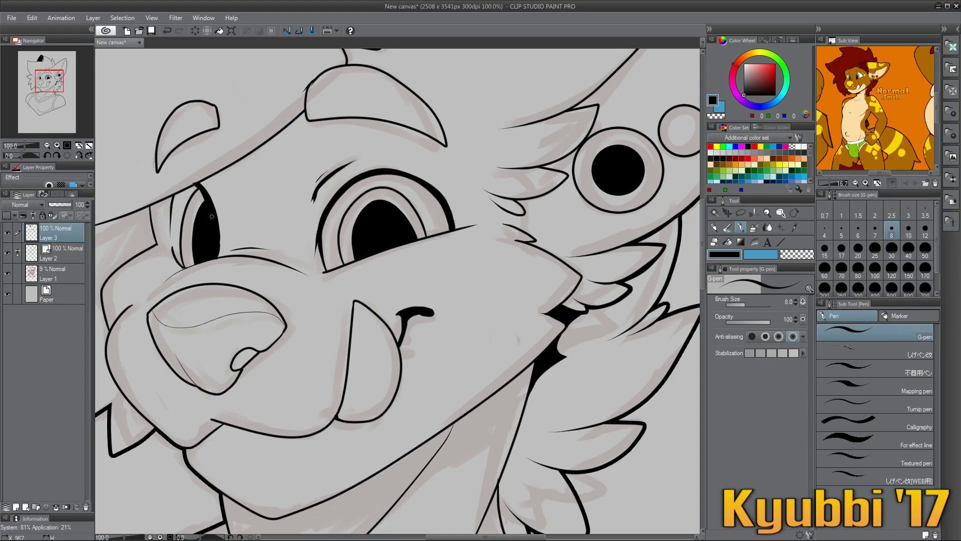
drag(211, 217, 582, 141)
drag(448, 330, 451, 200)
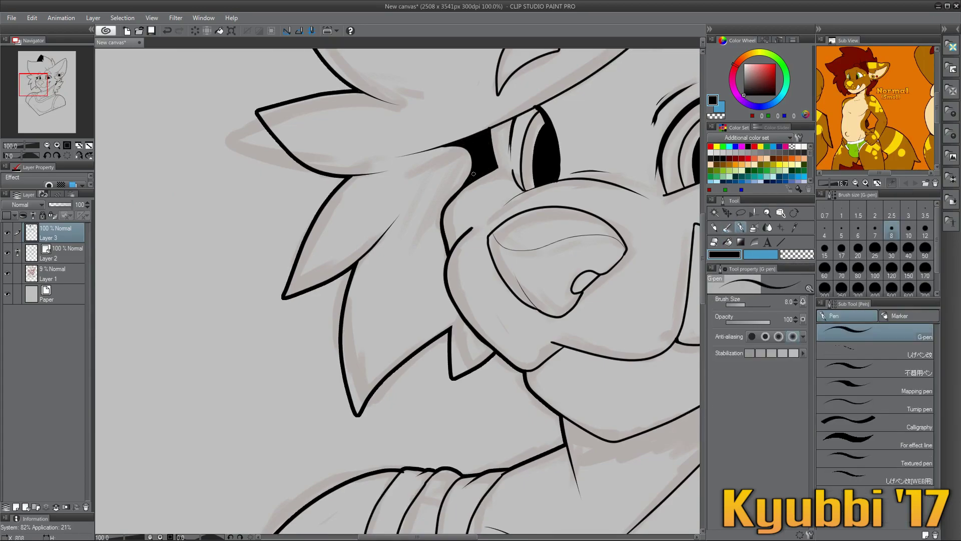
mouse_move(37, 88)
mouse_down()
mouse_move(57, 83)
mouse_move(56, 94)
mouse_up()
drag(480, 173, 447, 281)
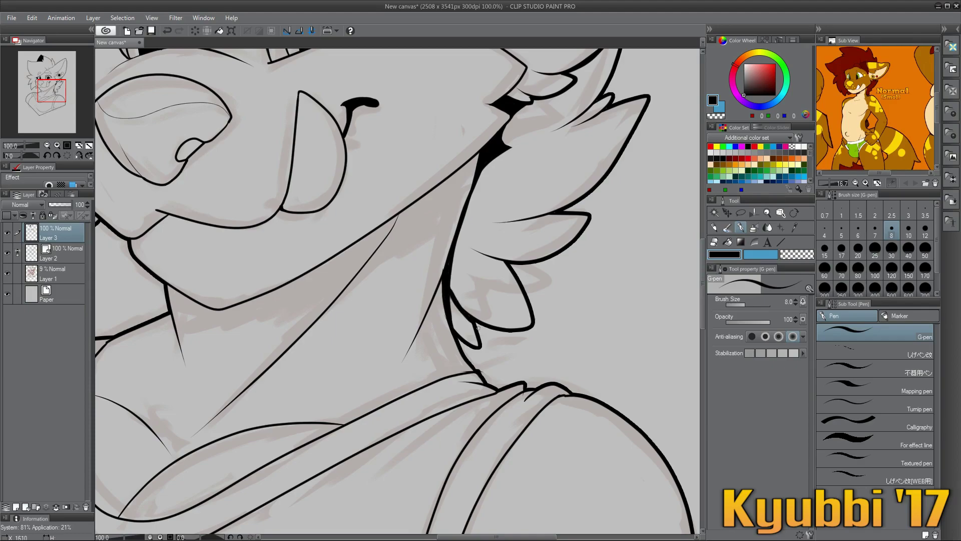
- Thicken the jaw, under-jaw, neck, shoulder and bust bottom-edge lines, adding black shoulder accents
drag(51, 91, 47, 92)
drag(567, 125, 258, 270)
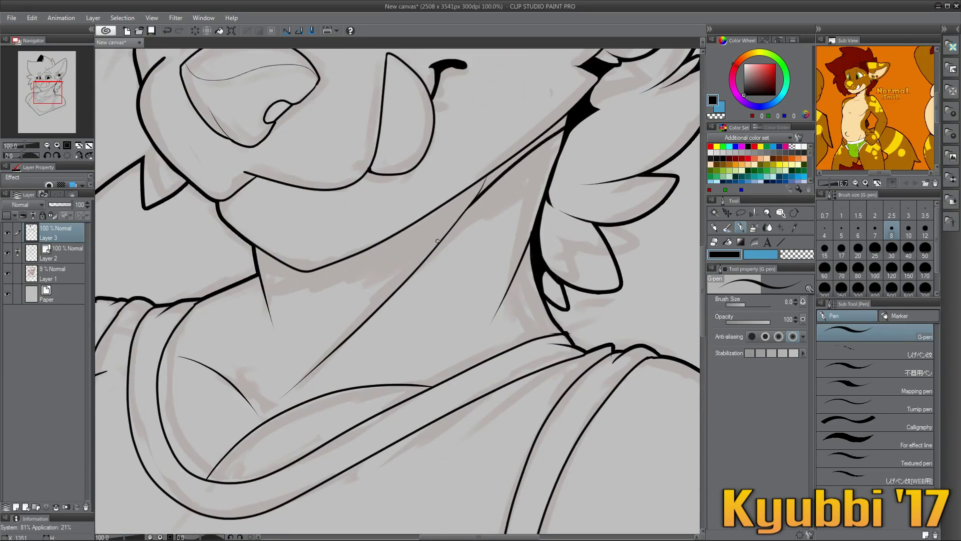
drag(568, 114, 339, 264)
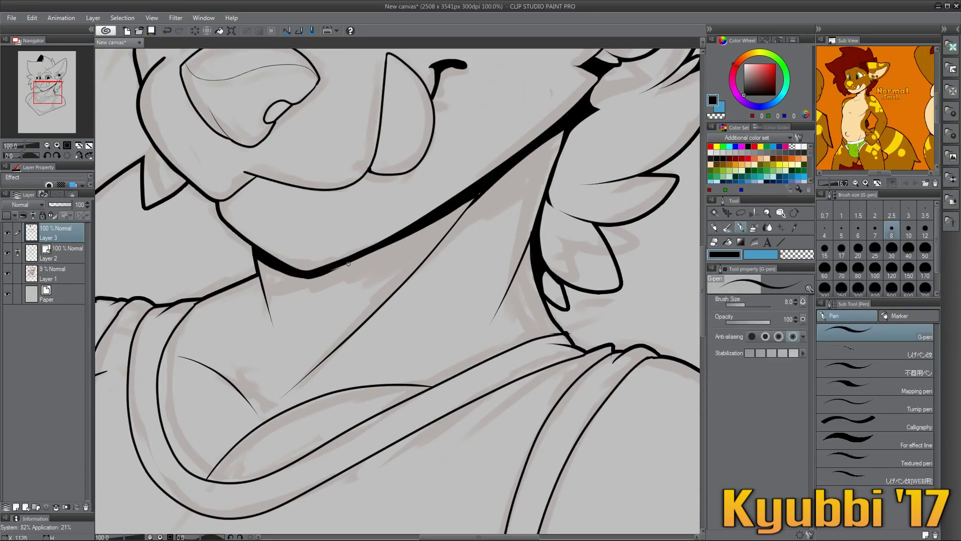
drag(473, 200, 331, 271)
drag(49, 92, 35, 99)
mouse_move(379, 169)
mouse_down()
mouse_move(271, 385)
mouse_move(332, 269)
mouse_up()
key(ctrl+z)
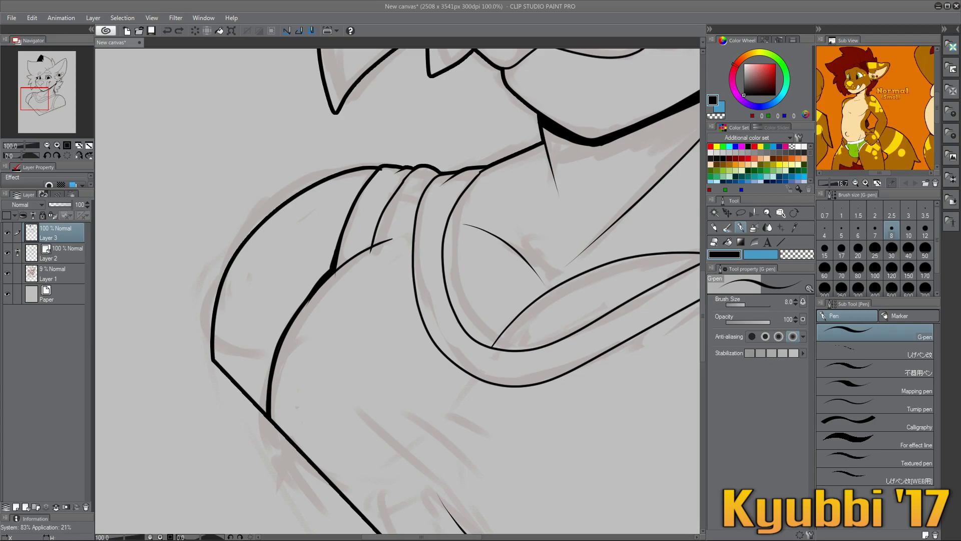
drag(34, 98, 33, 102)
drag(273, 366, 250, 441)
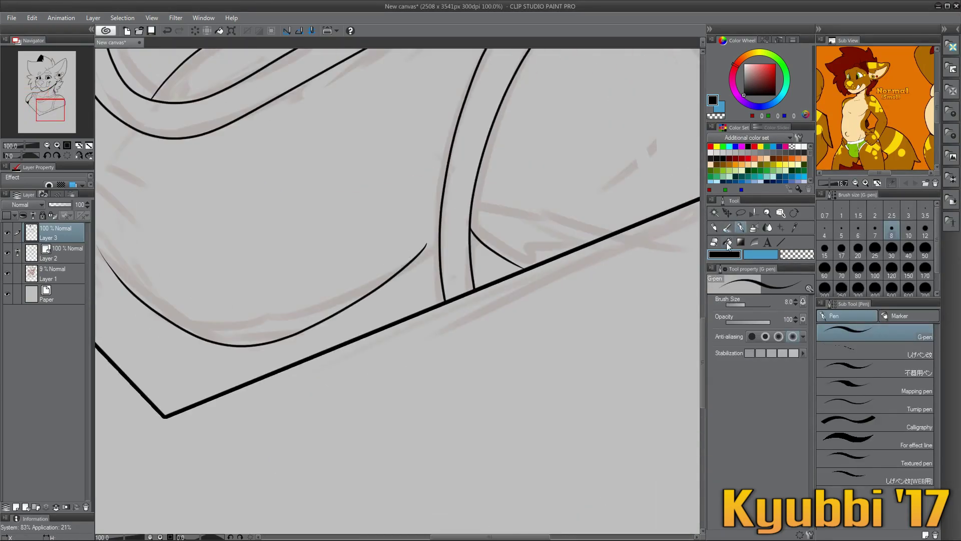
drag(28, 99, 48, 75)
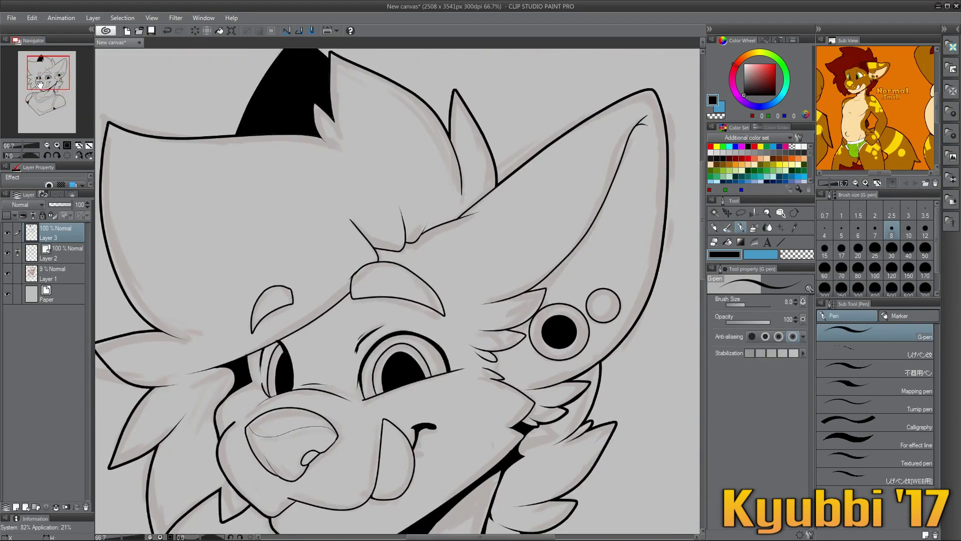
- Switch to a pencil and zoom out to 33.3% to review the line art
click(56, 145)
scroll(554, 102, down, 5)
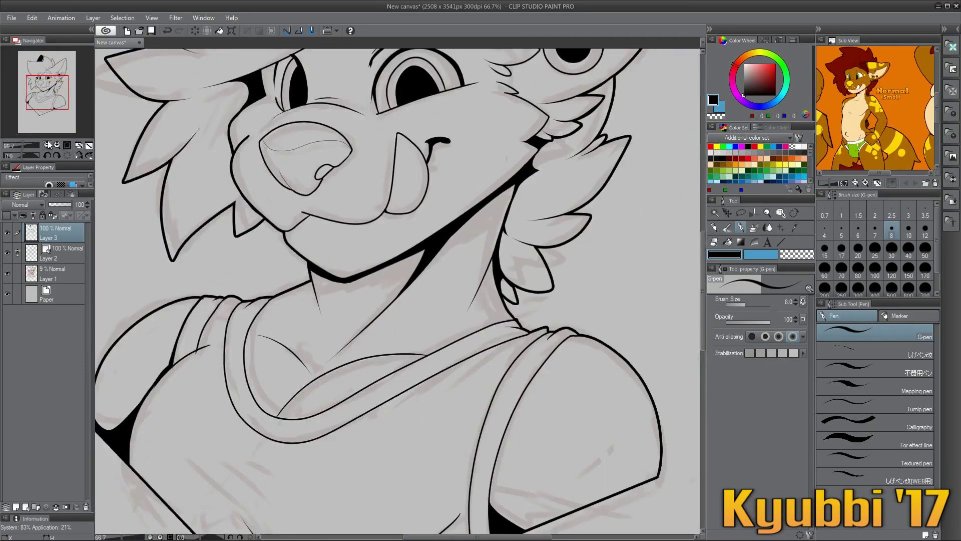
key(p)
scroll(493, 189, up, 5)
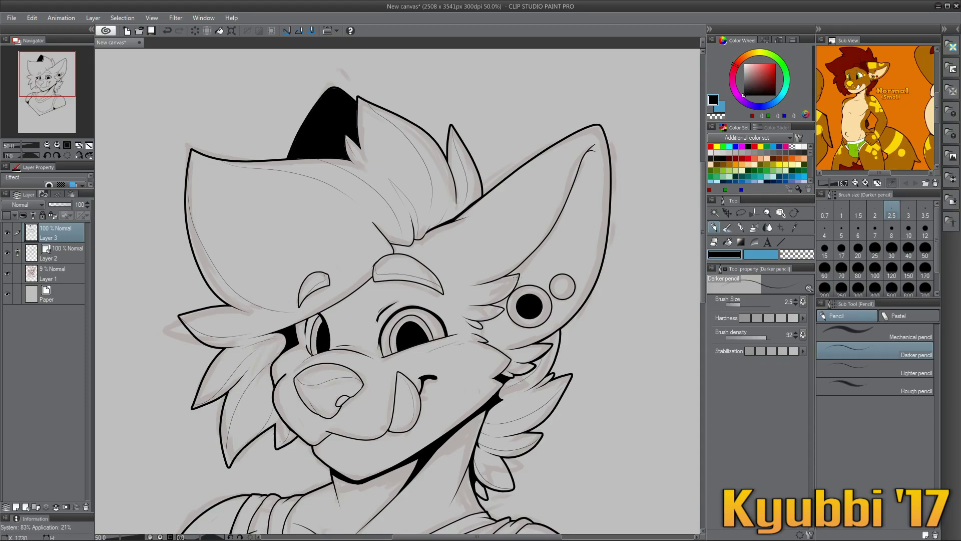
scroll(398, 290, down, 3)
scroll(398, 290, down, 2)
scroll(398, 290, up, 5)
- Group the line layers into a folder and fill the silhouette orange on Layer 4
key(ctrl+minus)
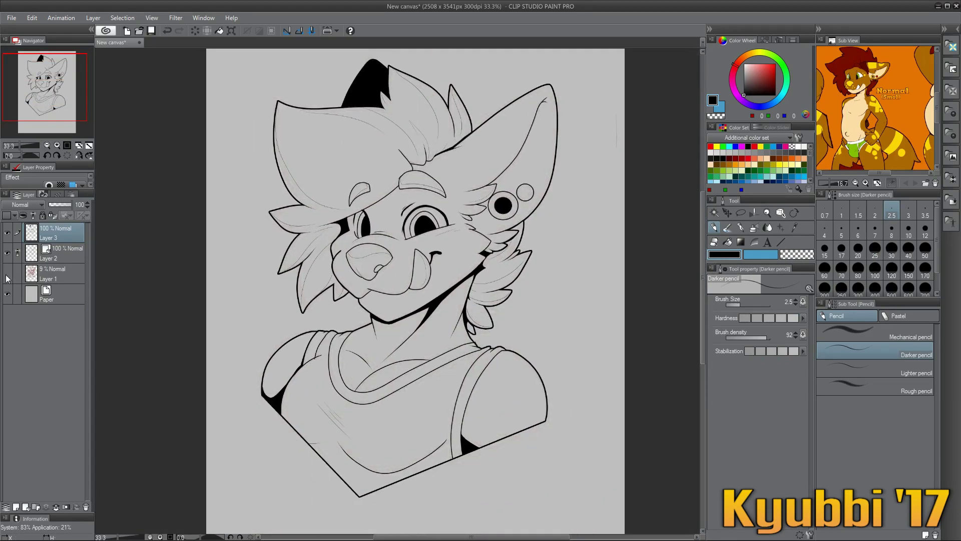
key(ctrl+g)
key(ctrl+shift+n)
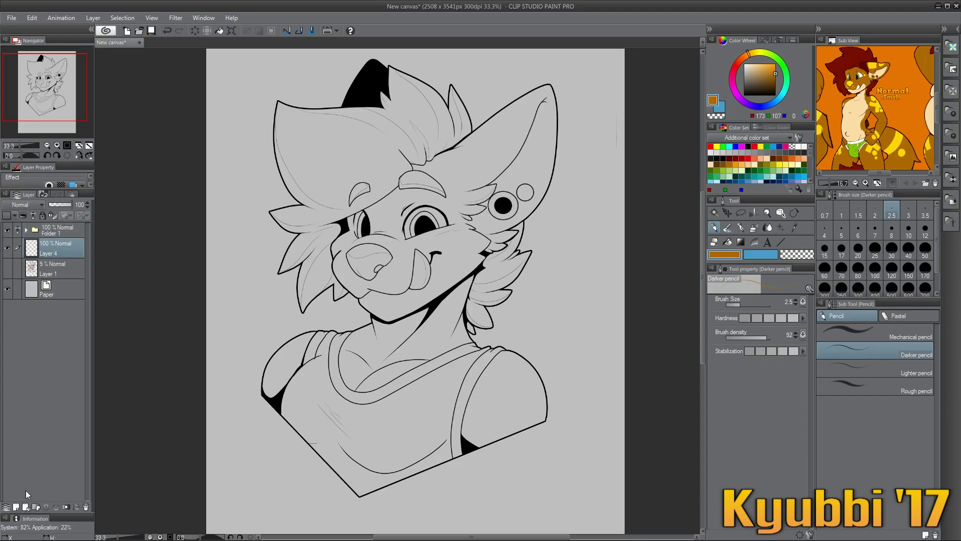
key(w)
click(576, 475)
key(g)
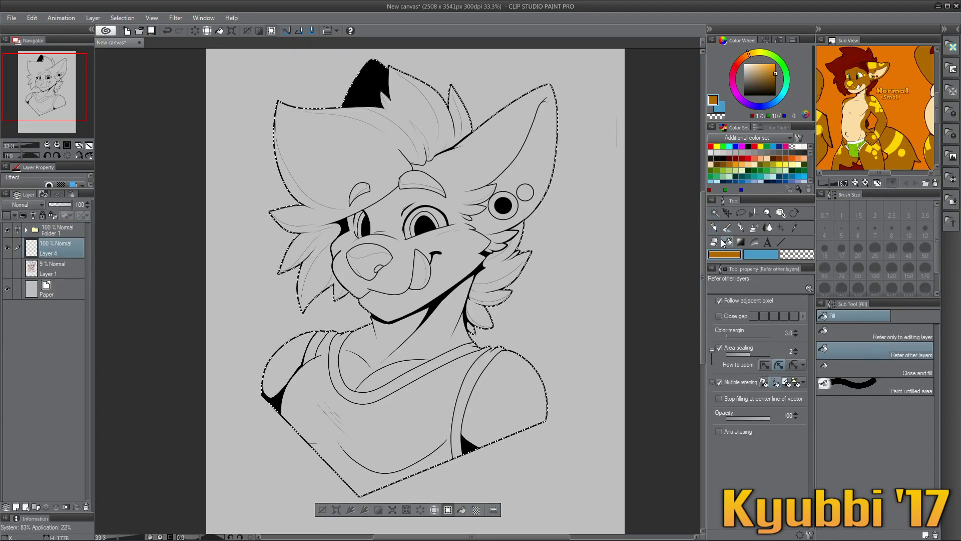
key(alt+BackSpace)
key(ctrl+d)
- Fill the hair, eyebrow and cheek fluff tufts dark red
click(846, 70)
click(363, 186)
click(423, 178)
click(474, 325)
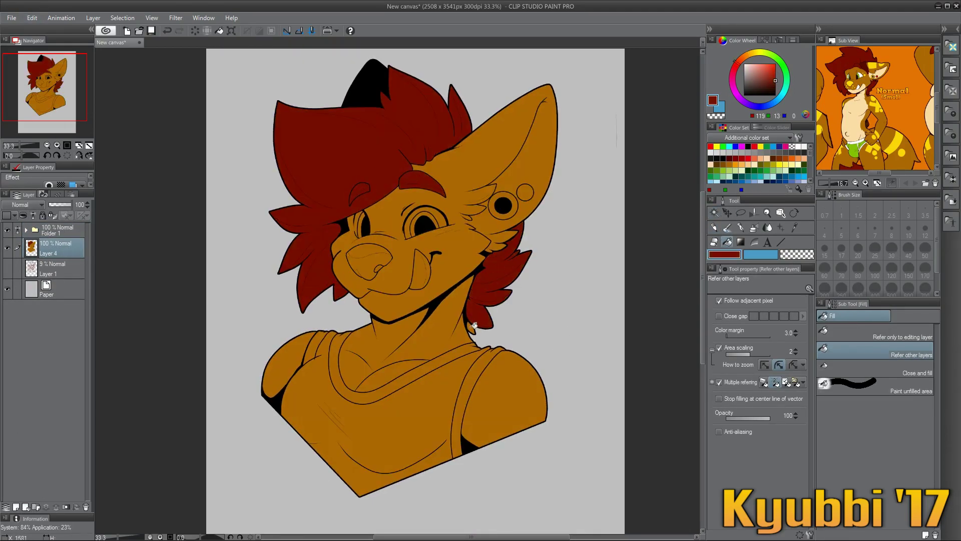
- Fill the chin, neck, chest and inner right ear light tan
click(736, 163)
key(p)
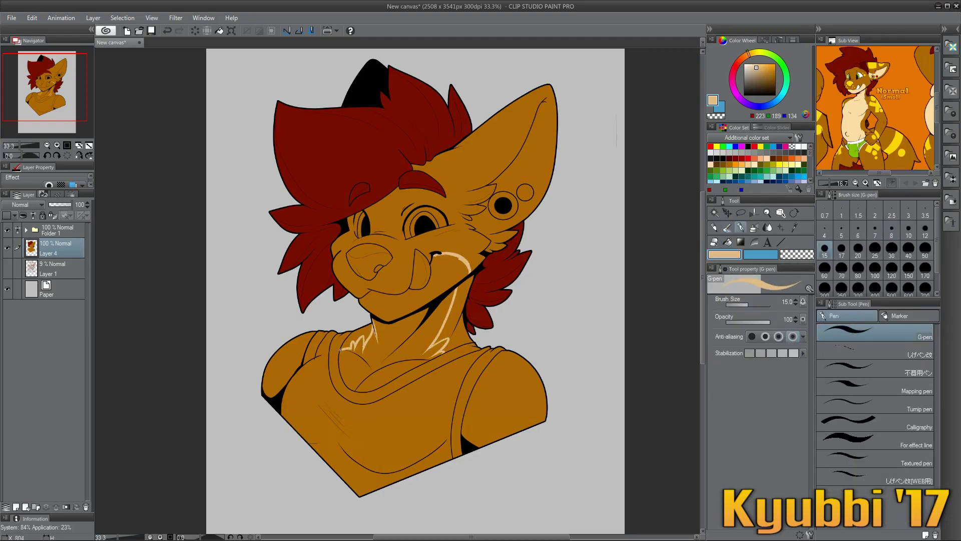
key(g)
click(398, 368)
key(p)
mouse_move(553, 102)
mouse_down()
mouse_move(521, 196)
mouse_move(480, 232)
mouse_up()
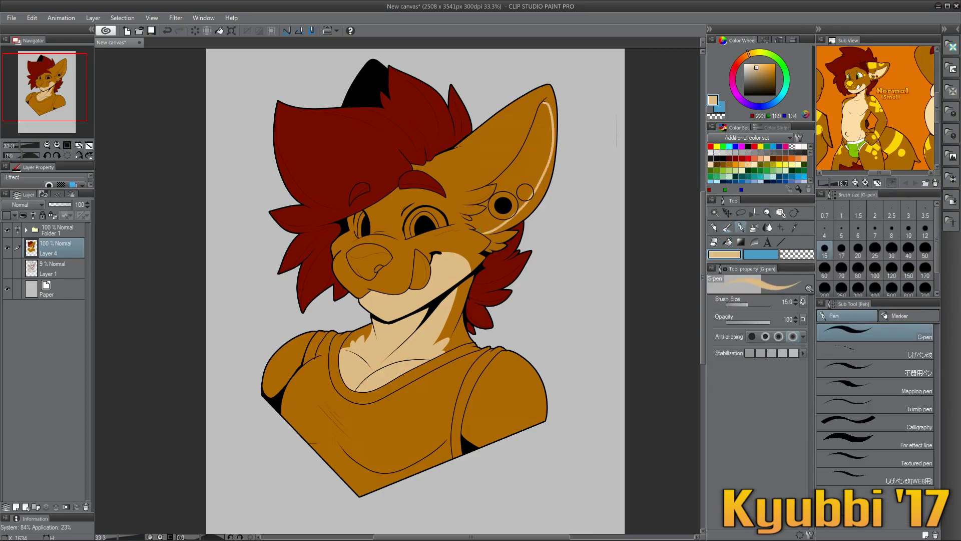
key(g)
click(536, 145)
- Fill the eye whites, green irises, white fang and yellow nose
click(423, 223)
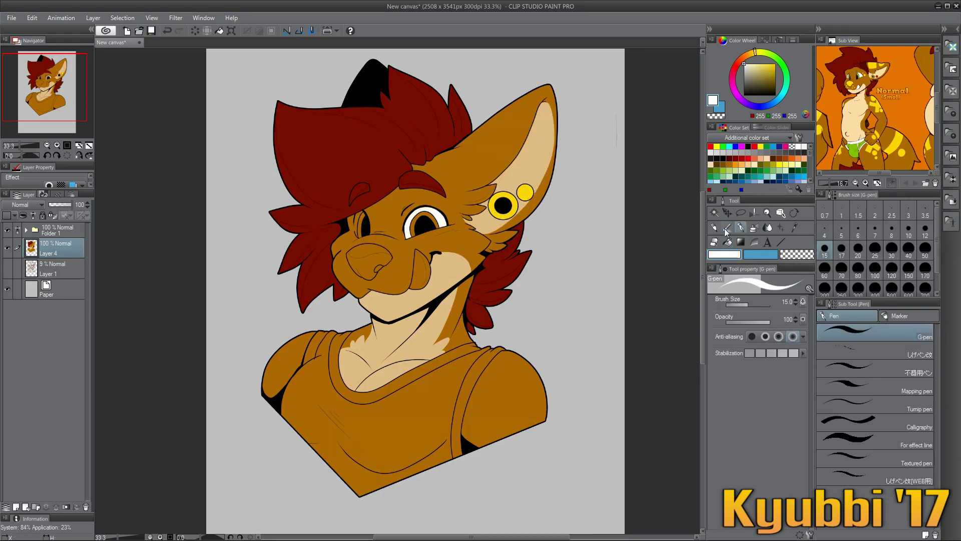
click(420, 270)
click(425, 225)
click(391, 266)
- On Layer 5, draw and fill yellow markings on the ears and both shoulders
key(ctrl+shift+n)
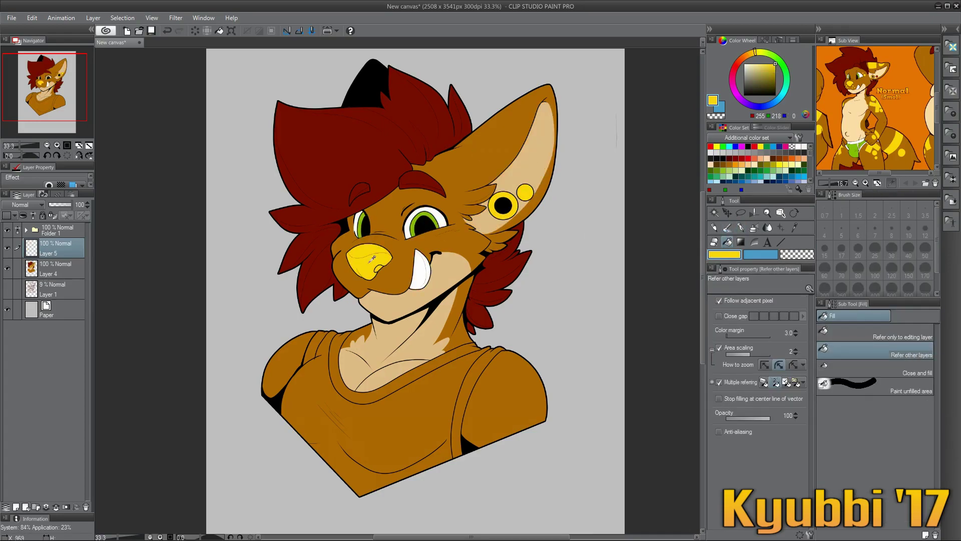
key(p)
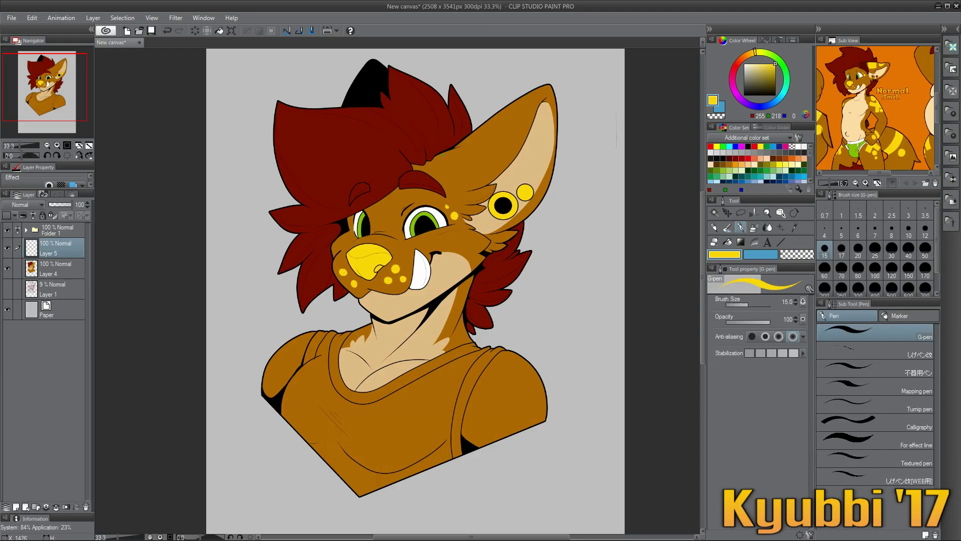
mouse_move(440, 166)
mouse_down()
mouse_move(495, 131)
mouse_move(518, 133)
mouse_up()
mouse_move(521, 361)
mouse_down()
mouse_move(541, 395)
mouse_move(532, 424)
mouse_up()
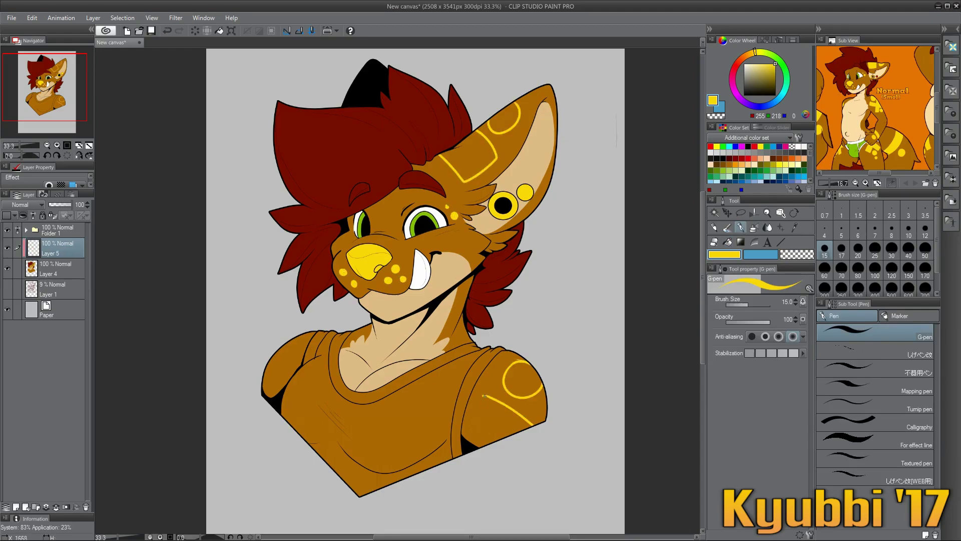
drag(484, 396, 526, 425)
drag(286, 345, 275, 376)
key(g)
click(465, 155)
click(506, 122)
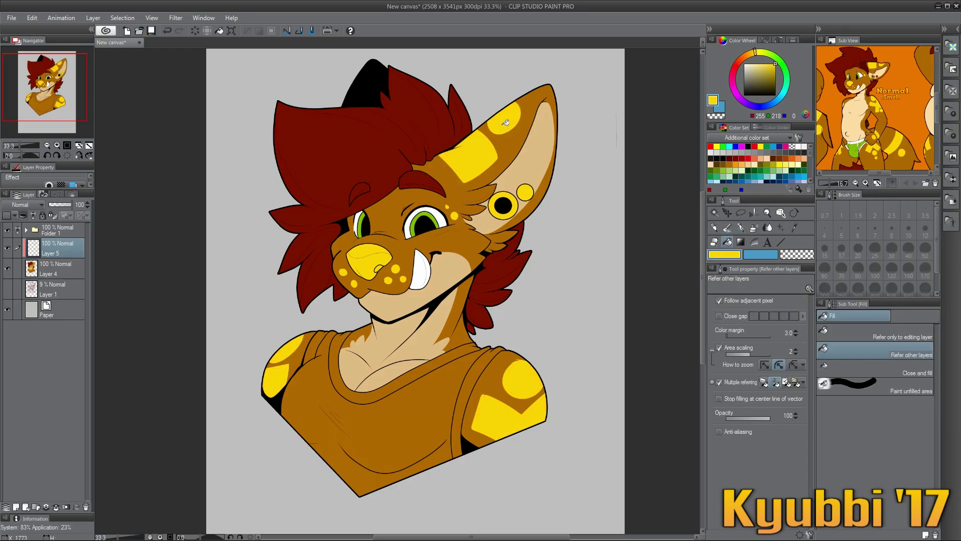
- Fill the shirt bright green and paint white cherry blossoms with the Decoration Cherry brush
click(416, 416)
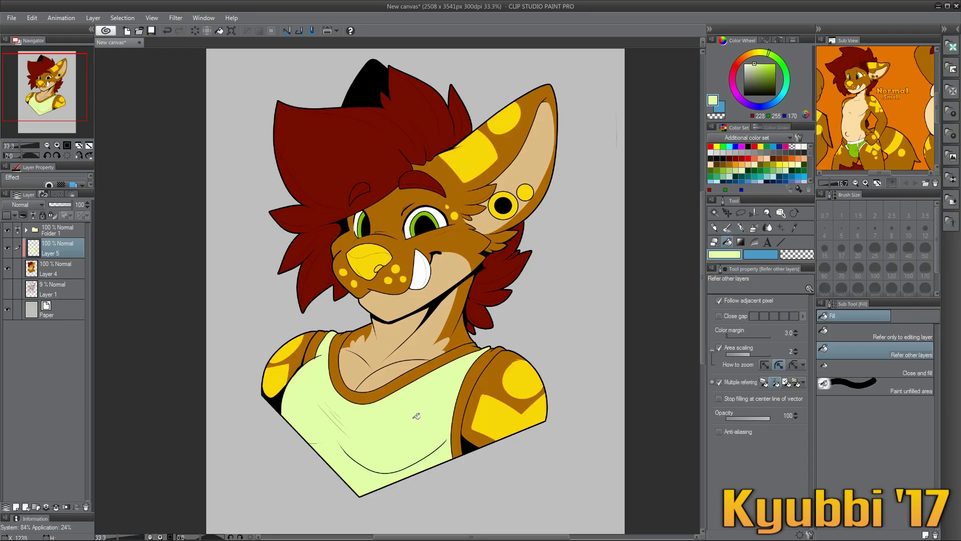
click(416, 416)
click(881, 477)
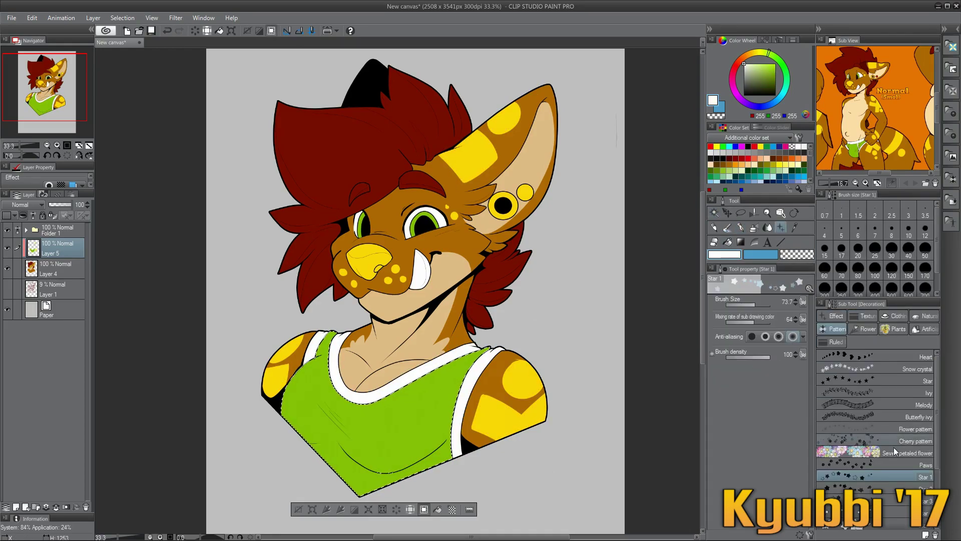
click(896, 441)
drag(310, 381, 441, 385)
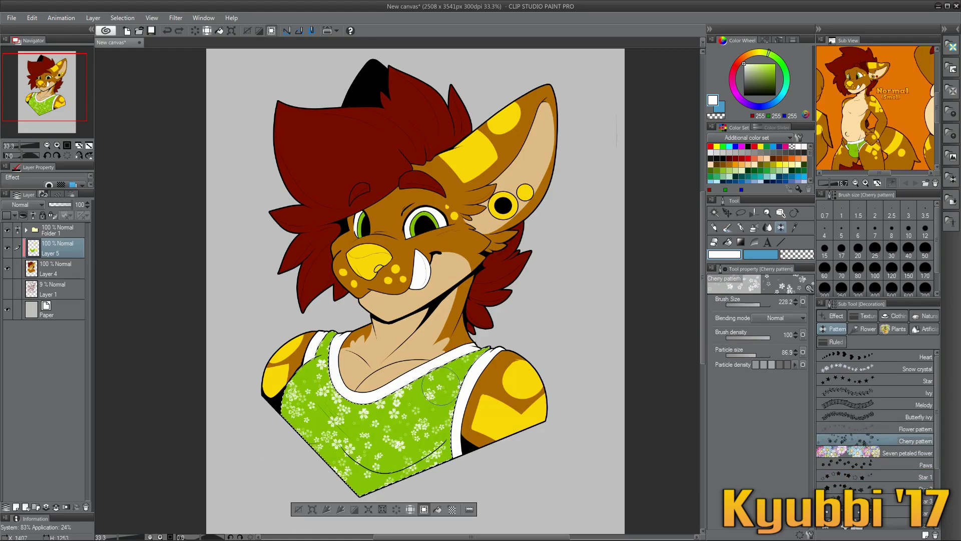
click(297, 509)
- Add a new layer and set the Paper layer's colour to white
key(ctrl+shift+n)
key(p)
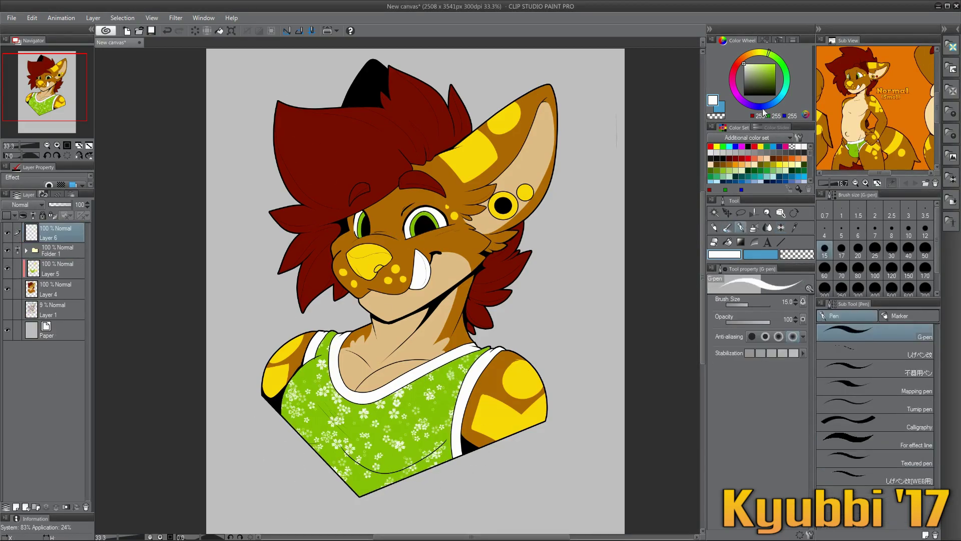
alt+click(311, 440)
click(55, 330)
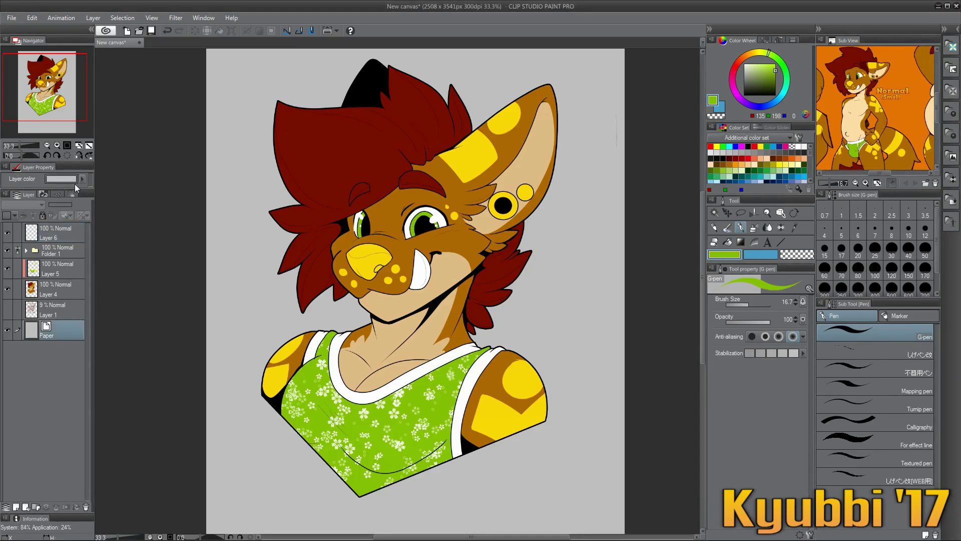
key(Return)
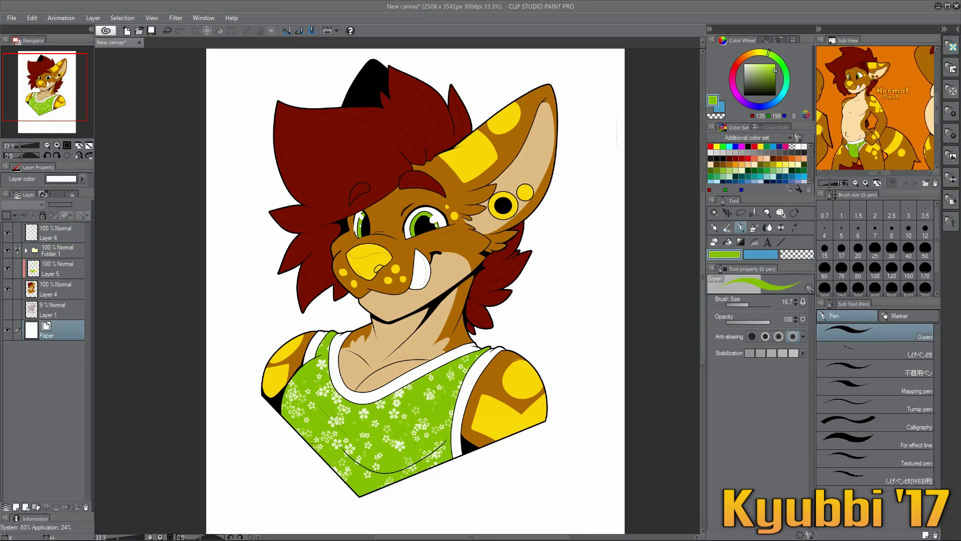
- On Layer 6, soften the right eye's dark pupil with the Blend > Blur tool
scroll(429, 231, up, 3)
click(55, 233)
key(bracketleft)
key(bracketleft)
key(bracketleft)
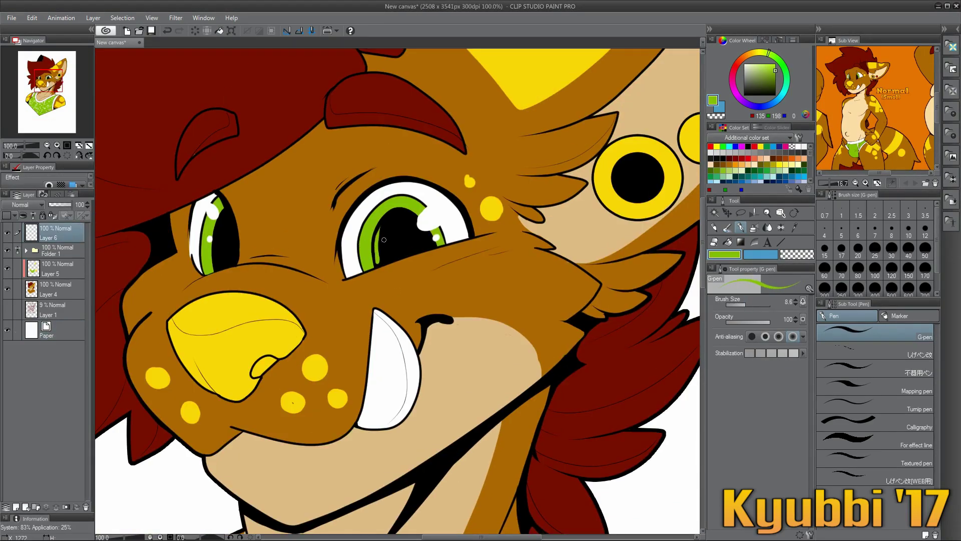
drag(382, 226, 413, 248)
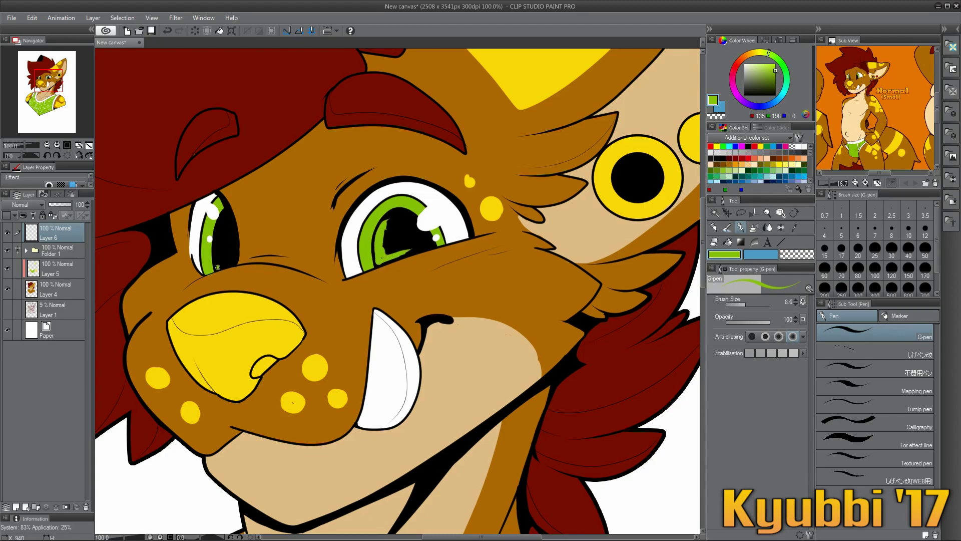
key(ctrl+z)
key(j)
drag(396, 250, 390, 225)
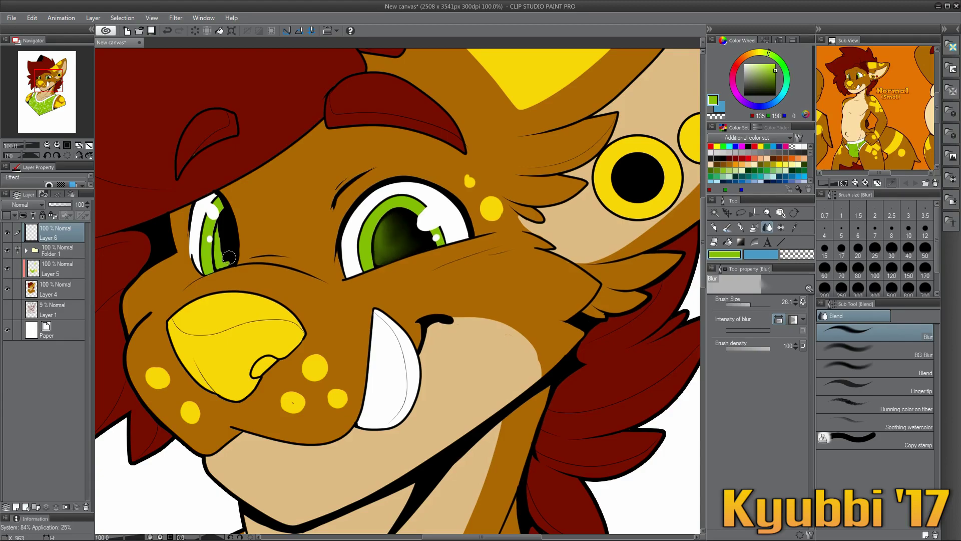
click(89, 146)
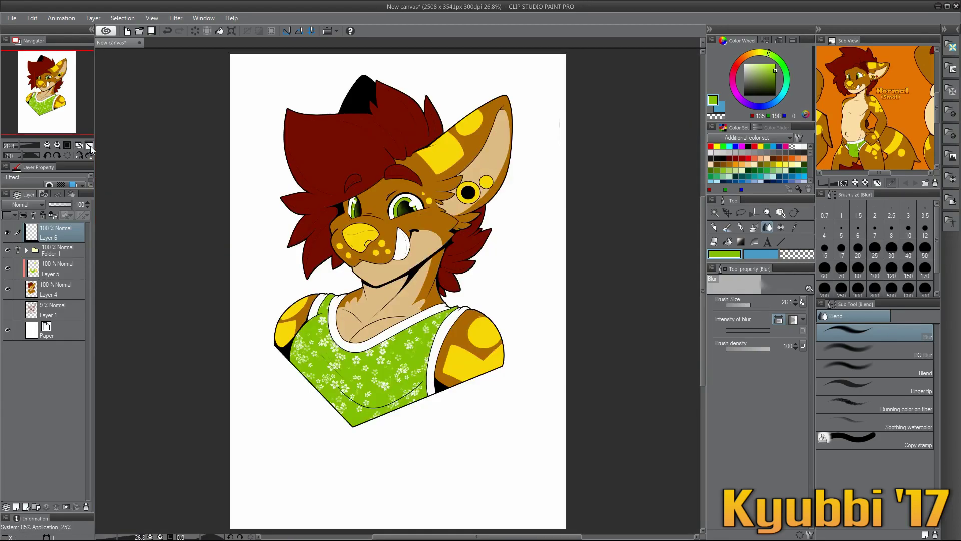
- Combine the colour layers onto a new grey Multiply layer and add a gradient map tint
click(58, 245)
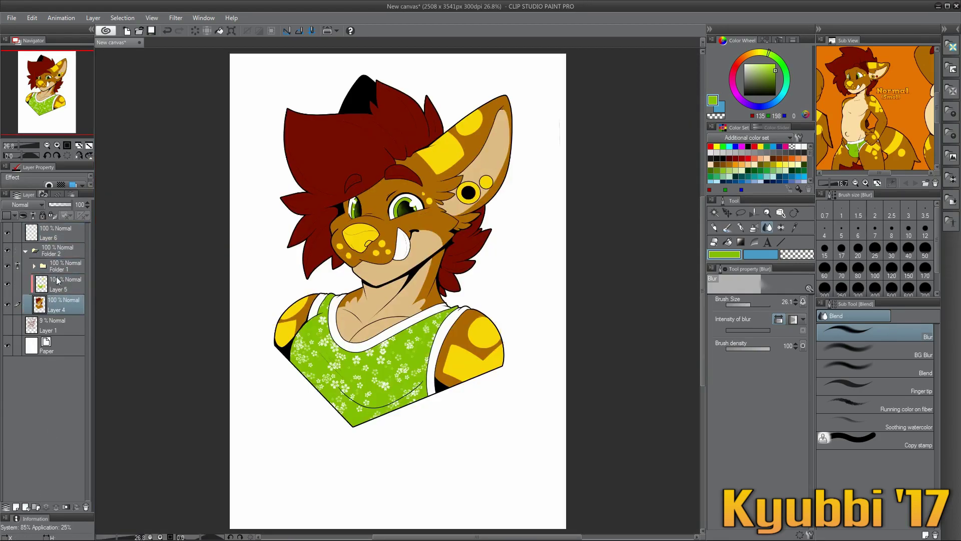
click(744, 82)
click(27, 204)
key(b)
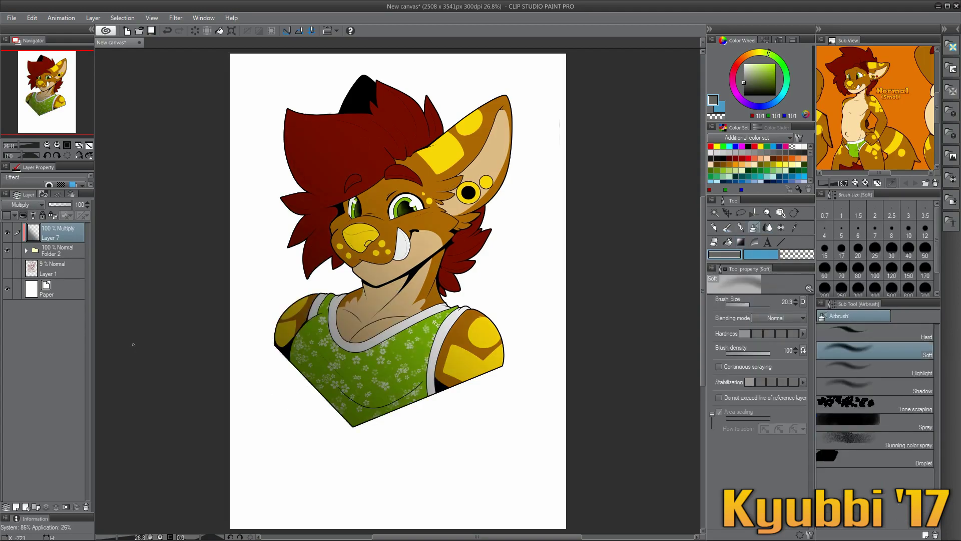
click(38, 233)
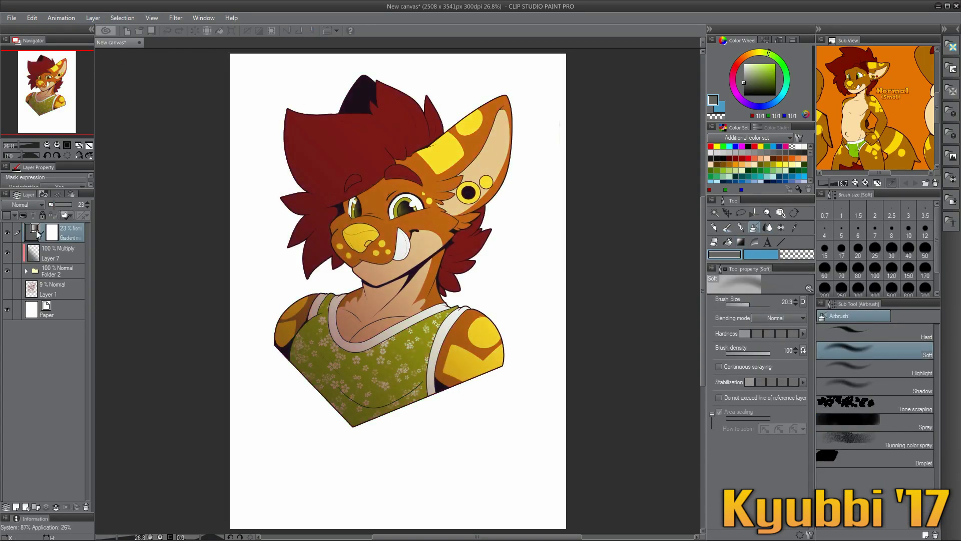
- Lay a broad dark red tone over the bust with an enlarged hard pen
click(729, 157)
key(alt+[)
key(p)
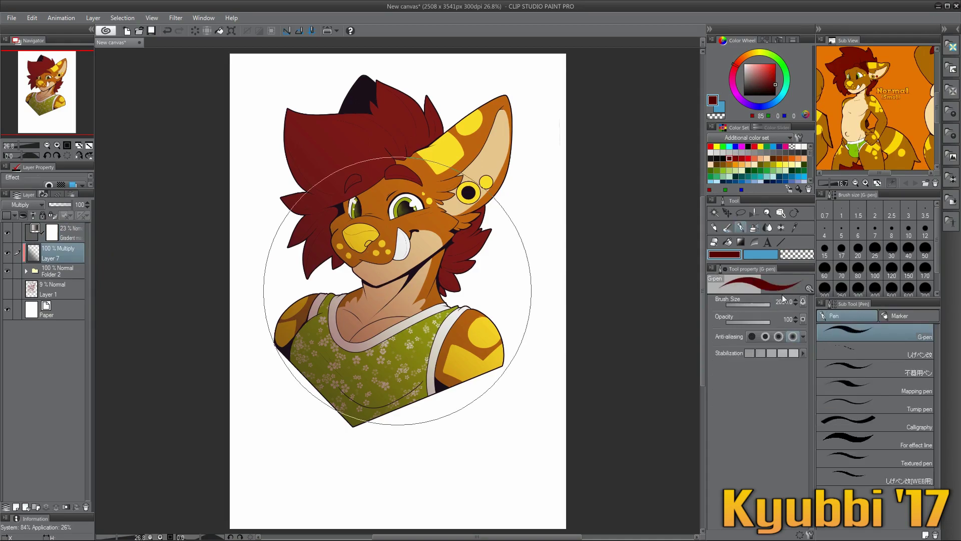
click(448, 388)
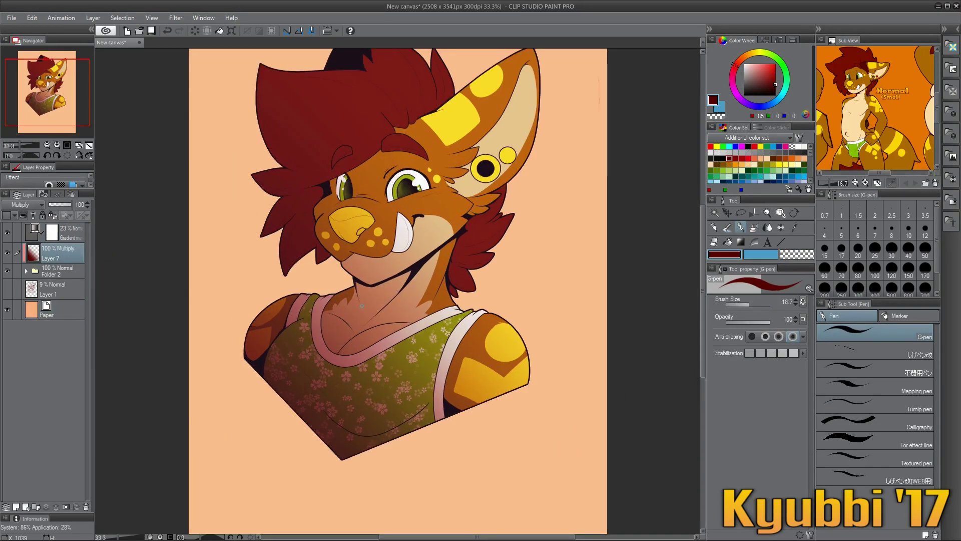
- Airbrush muted red shading on the left shoulder, under the left eye and along the muzzle
key(b)
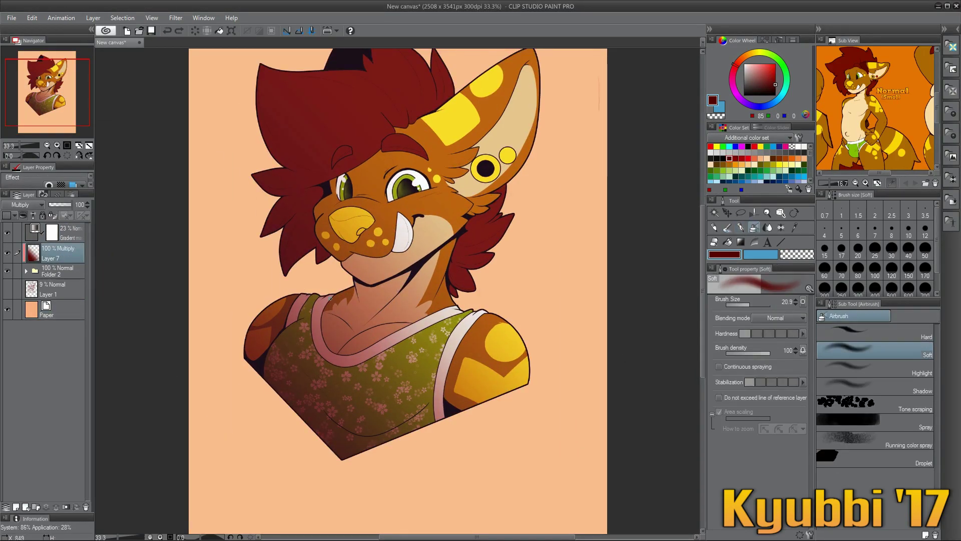
alt+click(269, 376)
drag(251, 332, 269, 376)
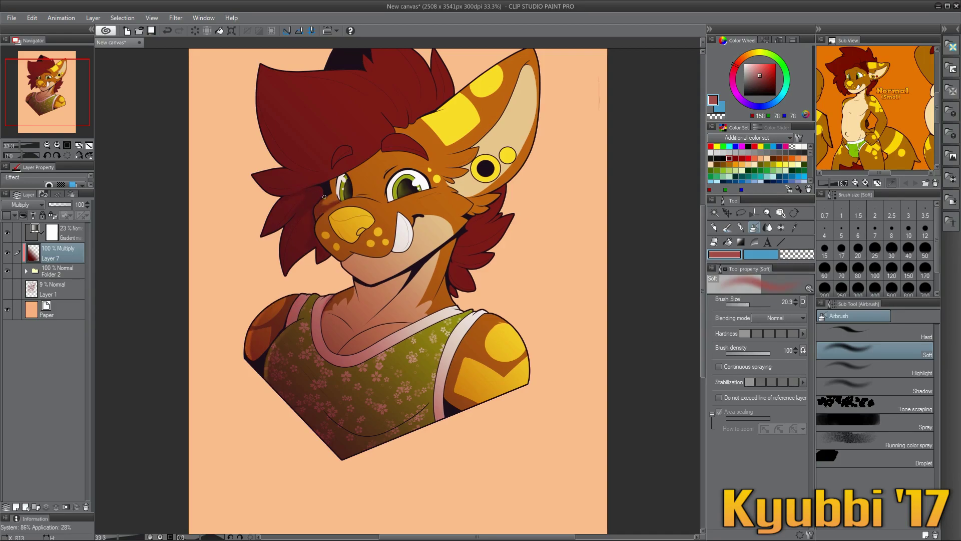
drag(325, 197, 357, 170)
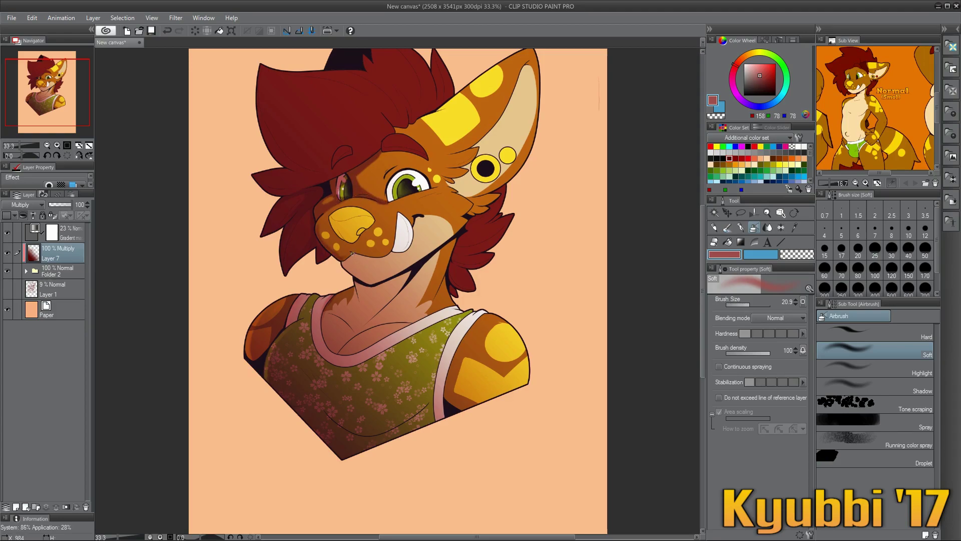
key(bracketright)
drag(325, 213, 339, 254)
mouse_move(335, 208)
mouse_down()
mouse_move(351, 240)
mouse_move(358, 220)
mouse_move(340, 216)
mouse_up()
- Blur the face shading, rotating the canvas 45 degrees and back to upright
key(j)
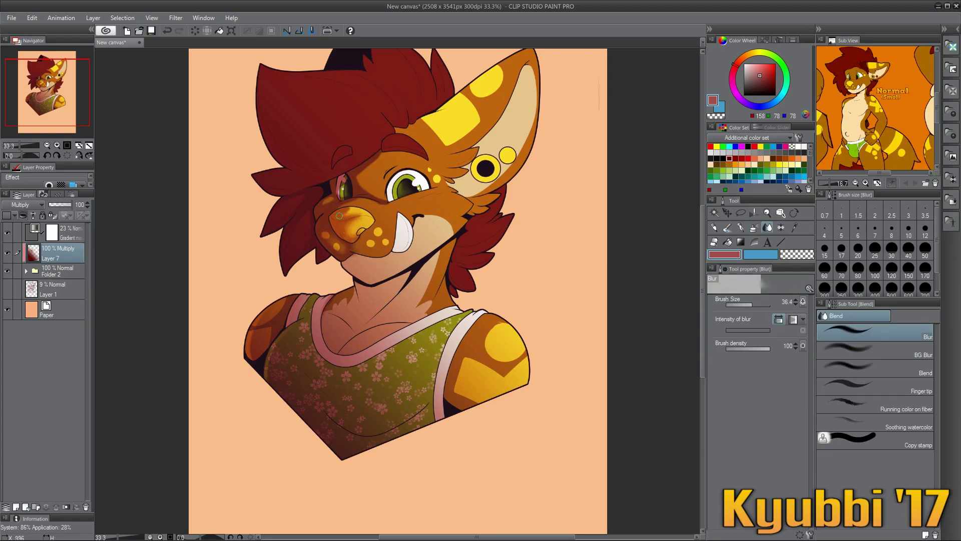
key(bracketright)
key(bracketright)
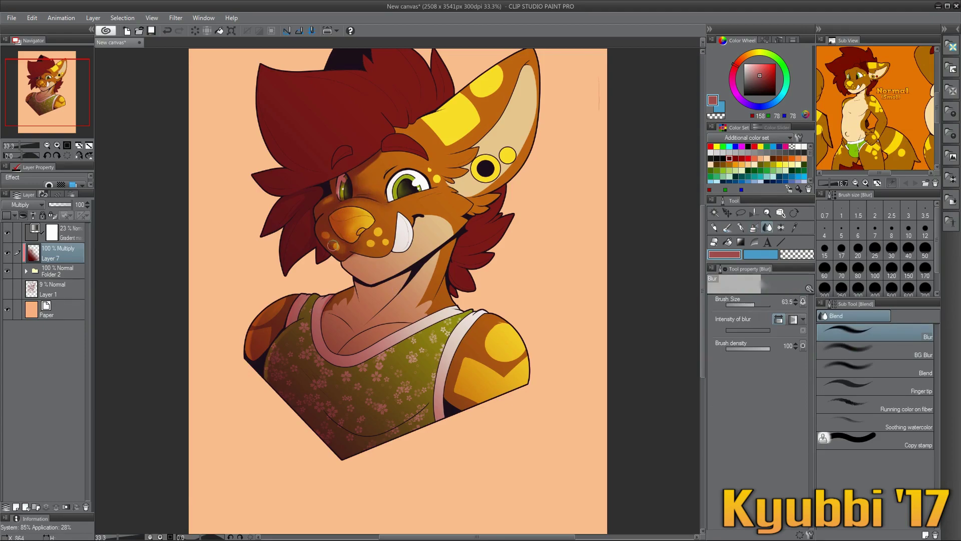
key(b)
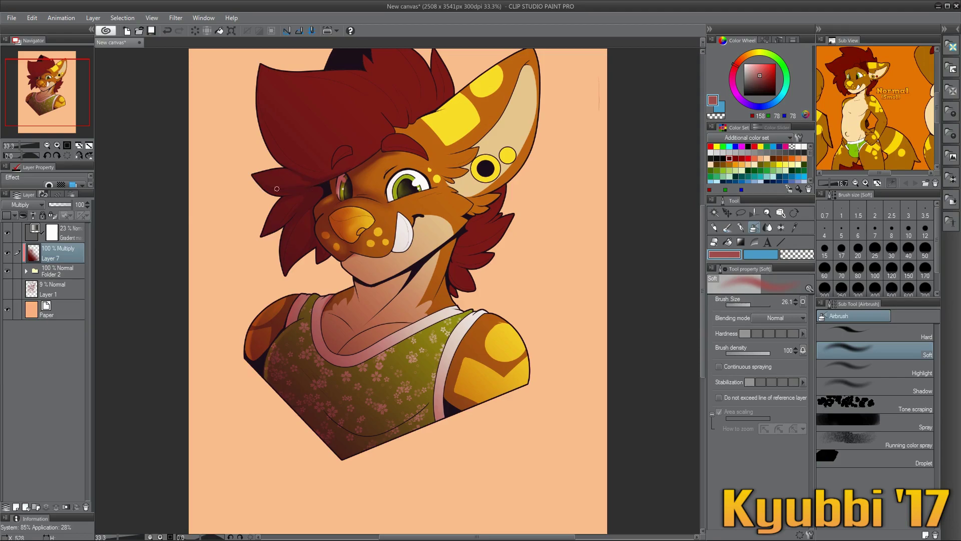
click(55, 156)
key(bracketright)
key(bracketright)
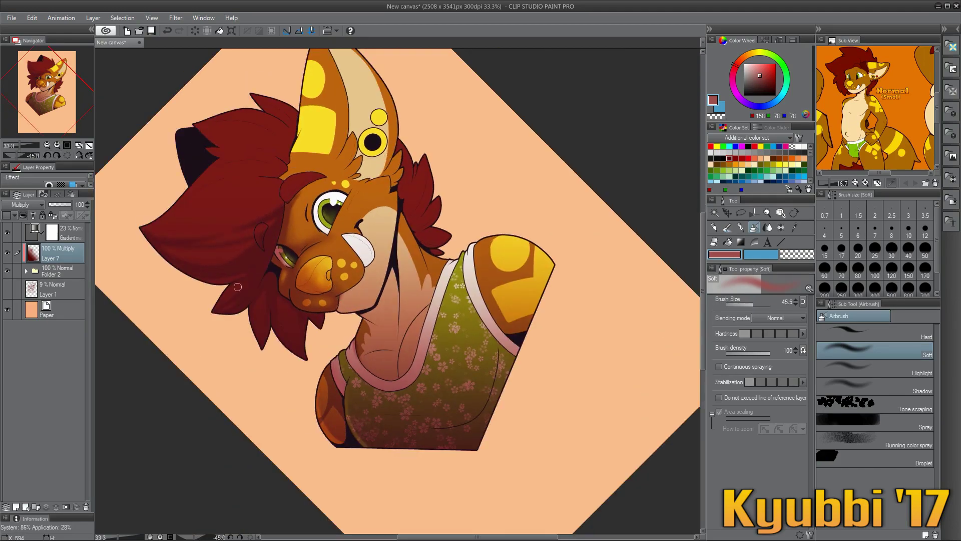
key(ctrl+at)
key(bracketleft)
key(bracketleft)
key(bracketleft)
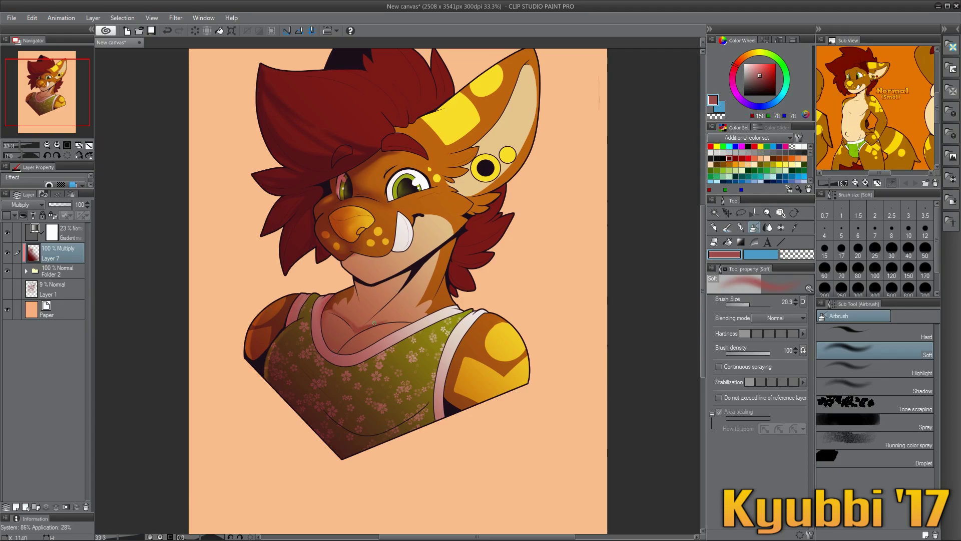
- Alternate between soft airbrush and blur to refine the face shading
key(j)
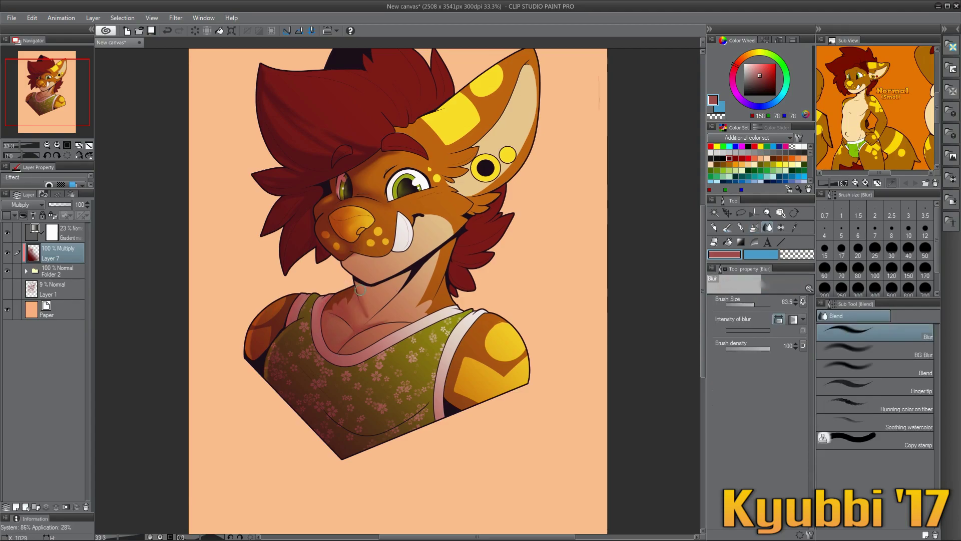
key(b)
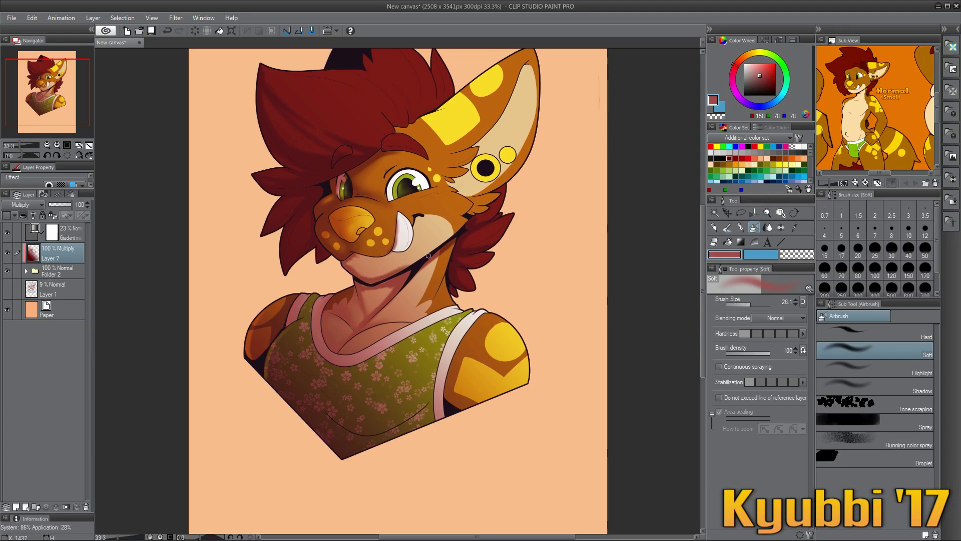
key(j)
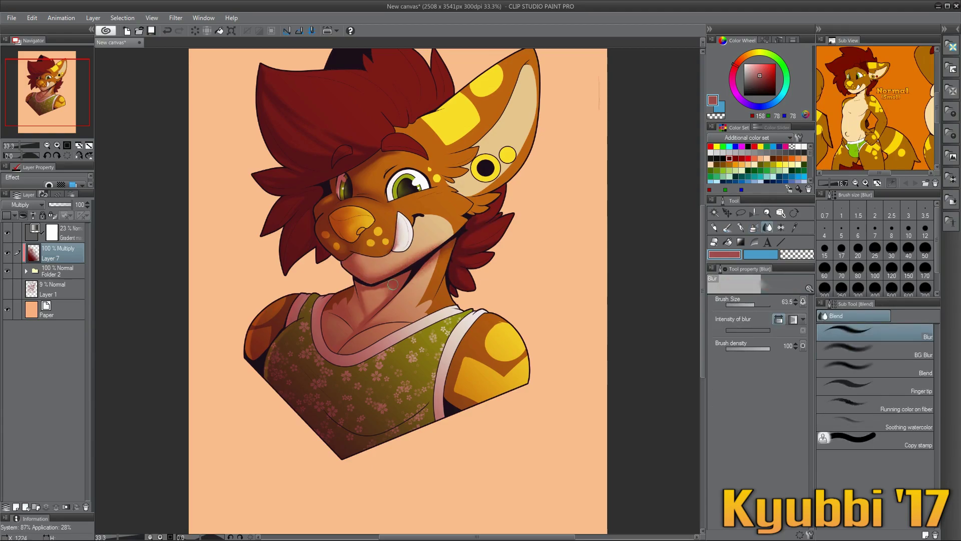
key(b)
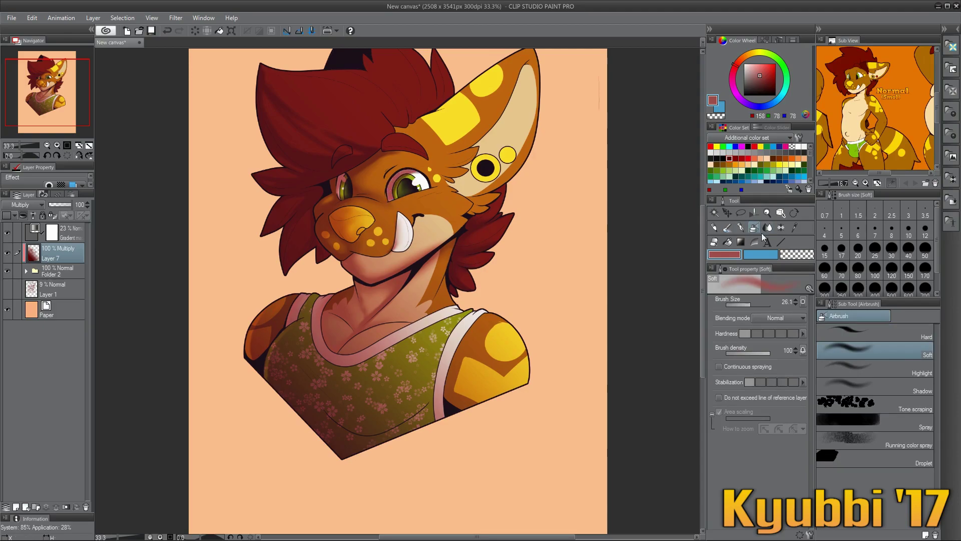
key(j)
key(b)
key(j)
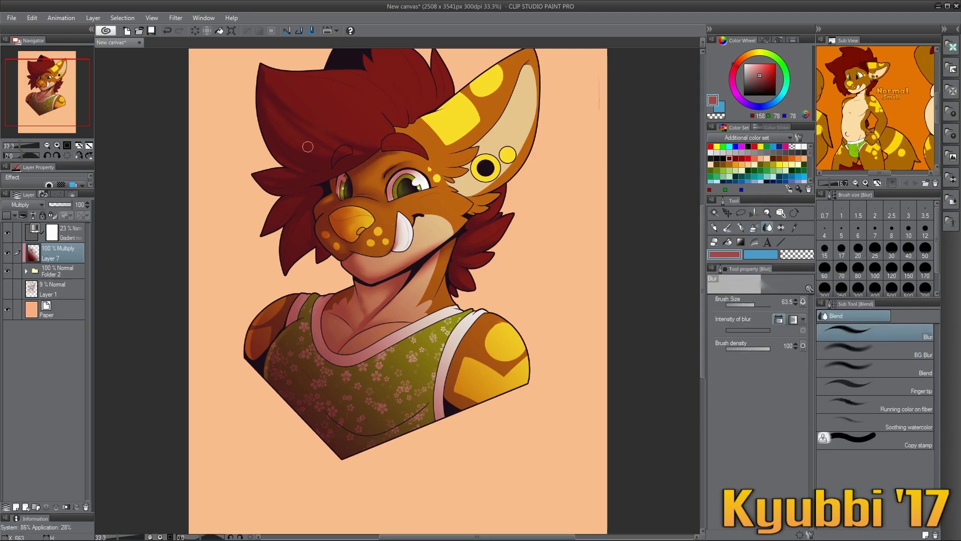
key(b)
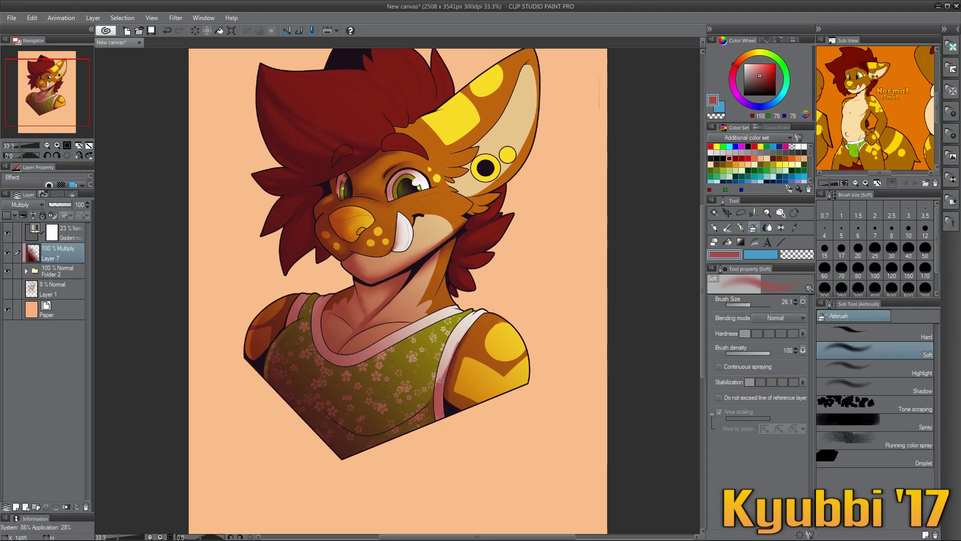
key(j)
key(b)
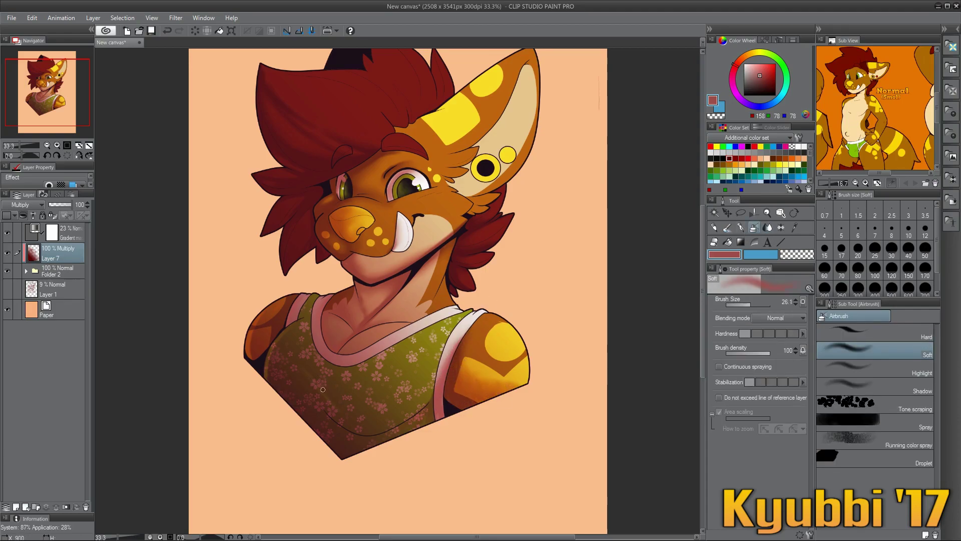
- Shade the right side of the shirt and blend it smoothly
drag(465, 315, 415, 400)
drag(431, 350, 386, 368)
key(j)
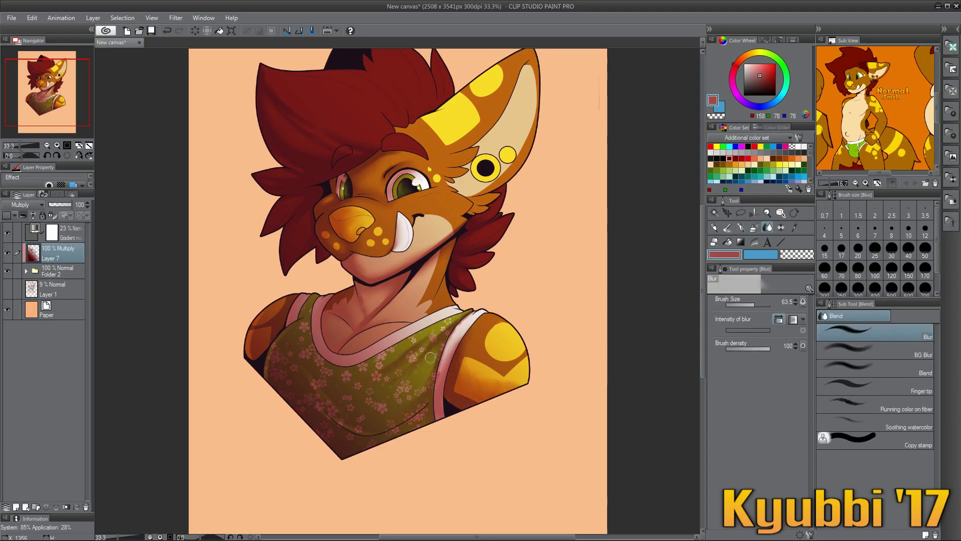
drag(466, 320, 433, 369)
key(b)
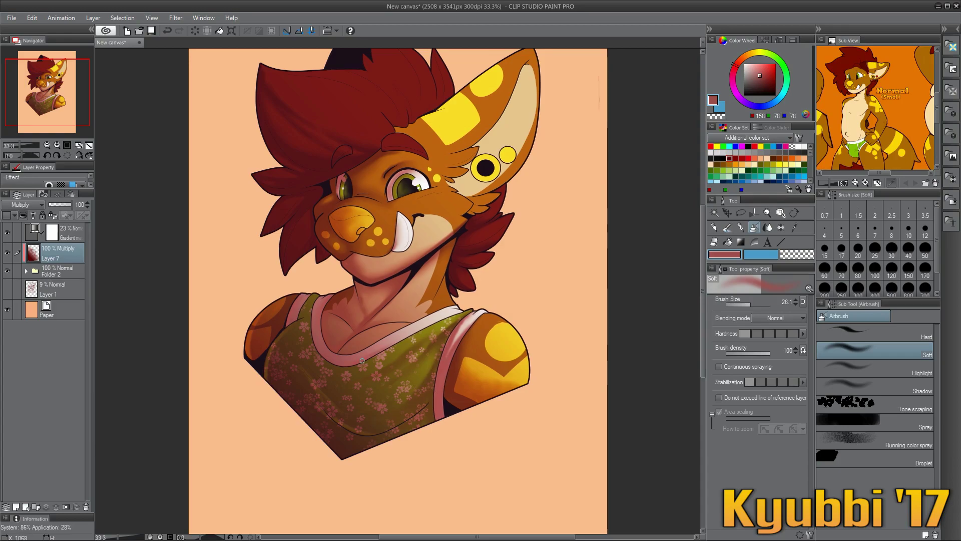
mouse_move(362, 360)
mouse_down()
mouse_move(461, 313)
mouse_move(416, 335)
mouse_up()
key(j)
click(767, 213)
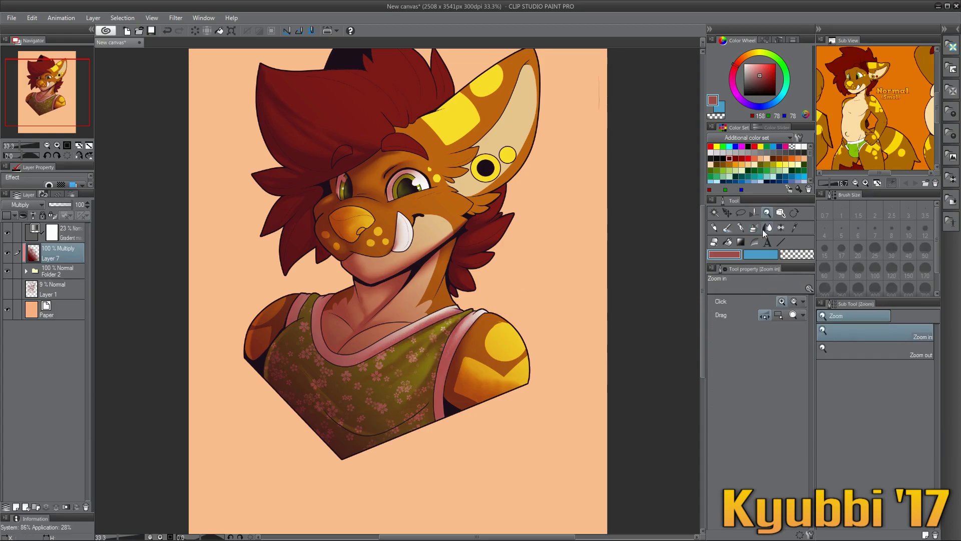
- Lasso-select the right ear and its lower inner area
key(m)
key(m)
mouse_move(448, 183)
mouse_down()
mouse_move(484, 137)
mouse_move(453, 176)
mouse_up()
scroll(453, 176, up, 2)
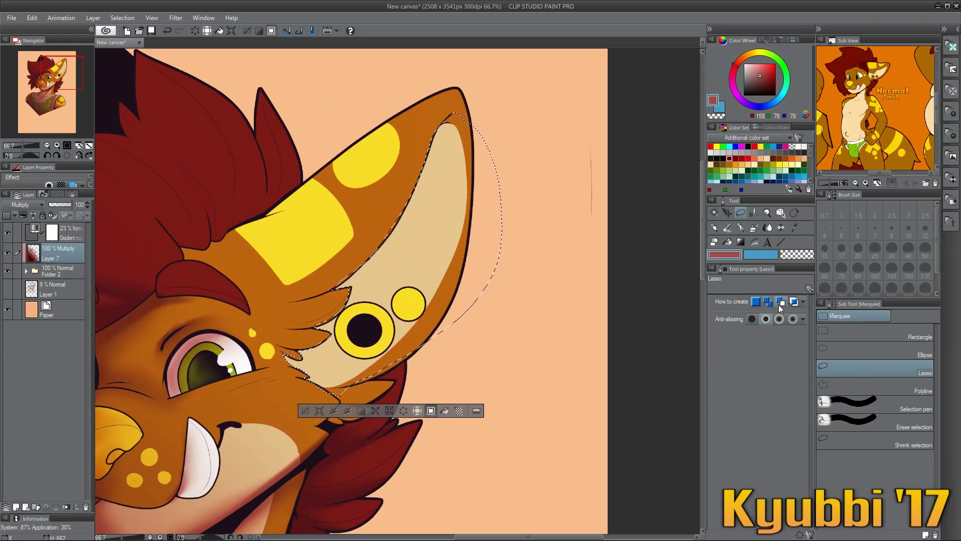
drag(321, 319, 313, 383)
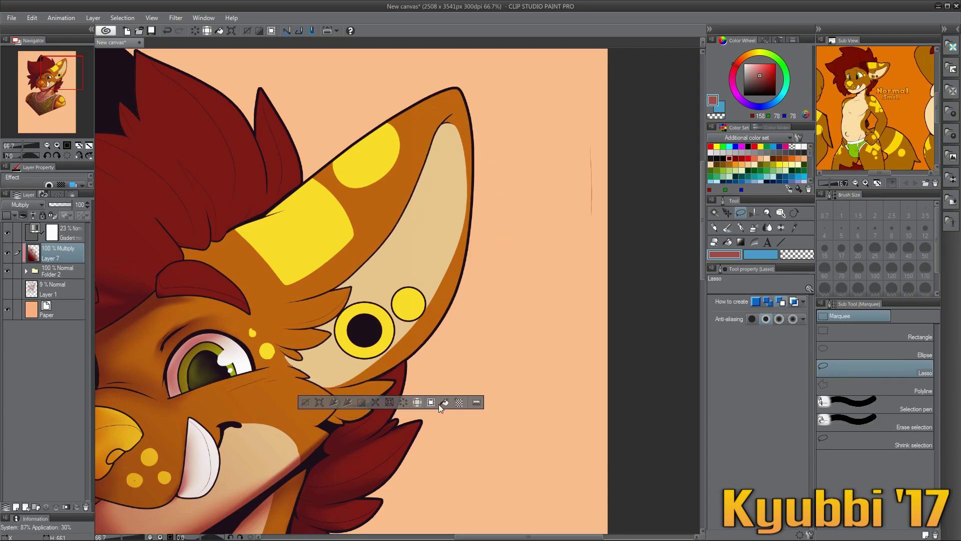
- Airbrush and blur the inner-ear shading, and shade the earring's lower edge
key(b)
mouse_move(305, 351)
mouse_down()
mouse_move(343, 306)
mouse_move(331, 360)
mouse_move(298, 381)
mouse_move(400, 222)
mouse_move(395, 297)
mouse_move(361, 276)
mouse_up()
click(767, 226)
drag(401, 210, 350, 310)
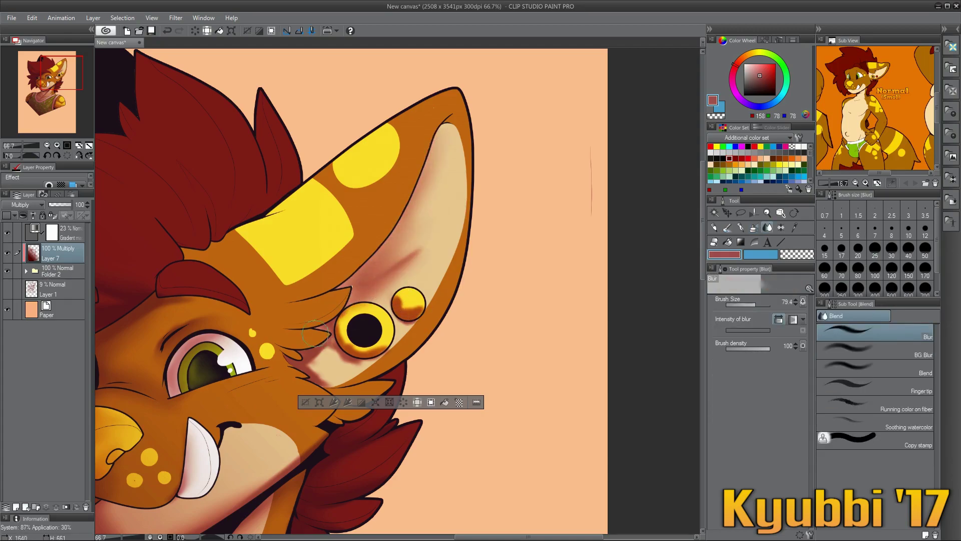
drag(311, 350, 410, 320)
key(b)
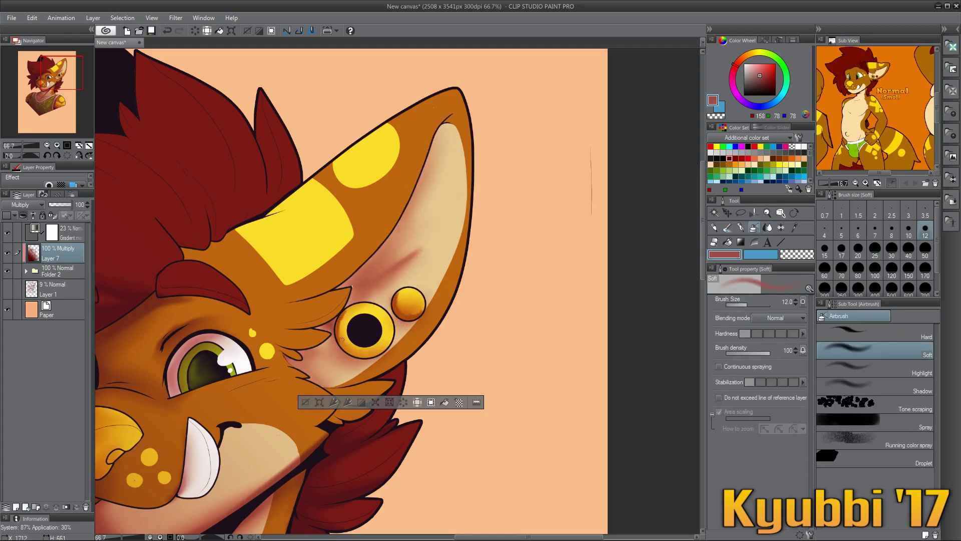
drag(343, 339, 391, 350)
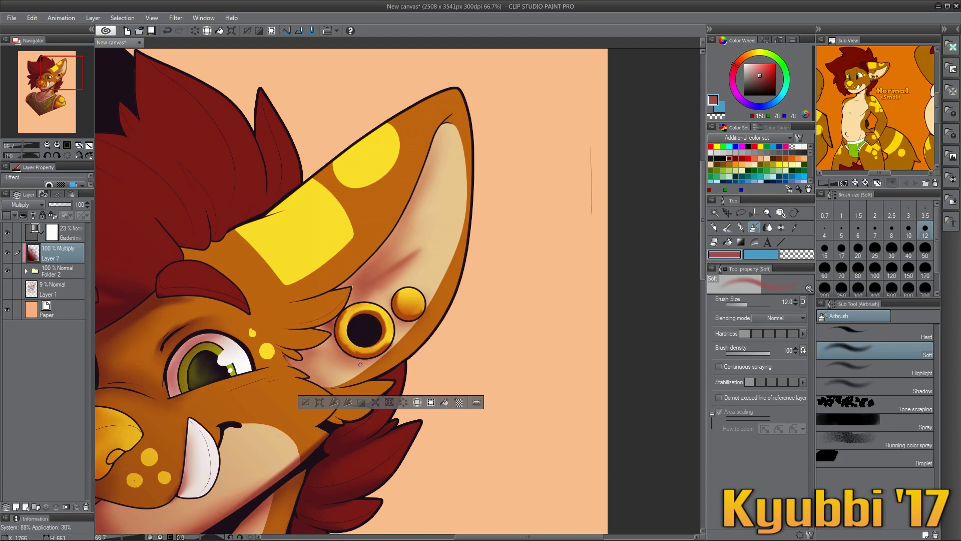
- Add reddish scratch strokes in the inner ear and soften them with an 18.7 blur brush
key(j)
click(744, 303)
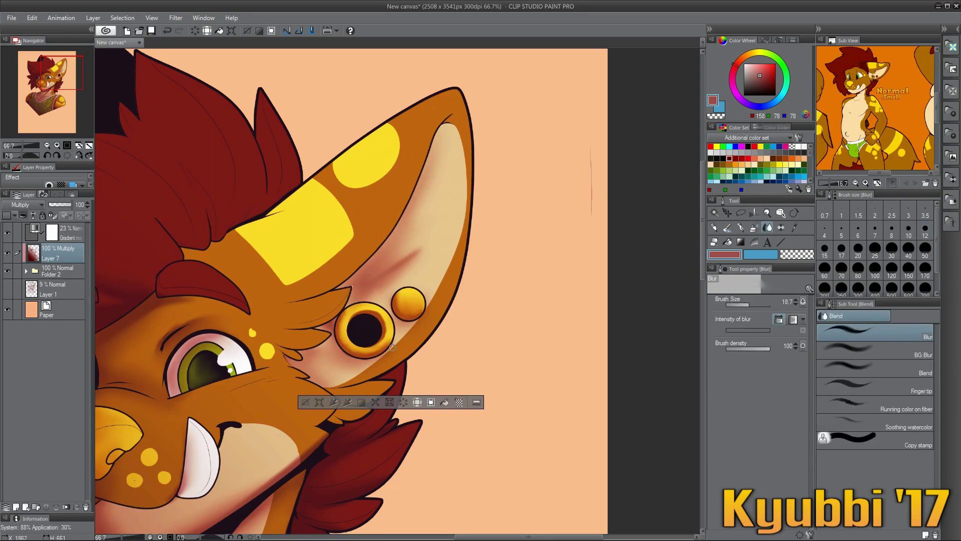
key(b)
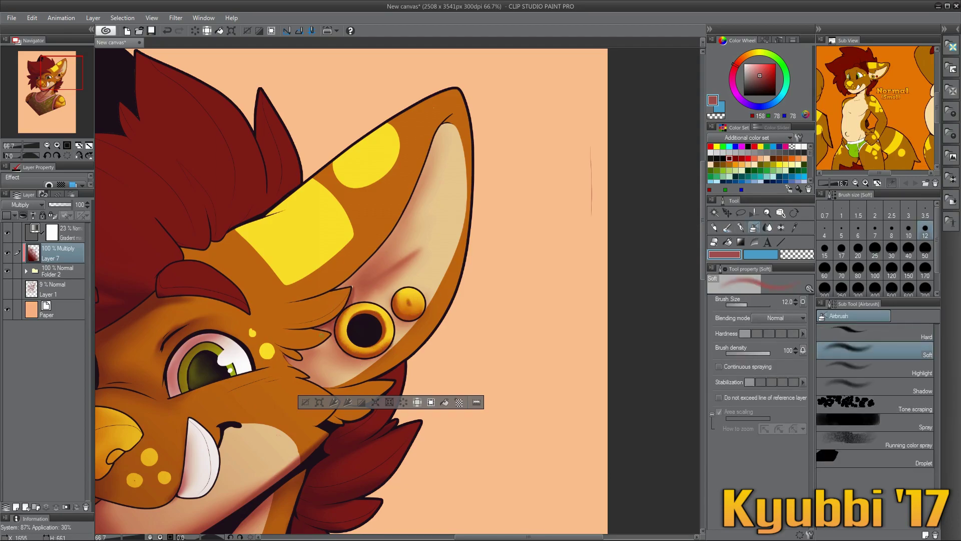
mouse_move(372, 254)
mouse_down()
mouse_move(350, 283)
mouse_move(435, 228)
mouse_move(375, 298)
mouse_up()
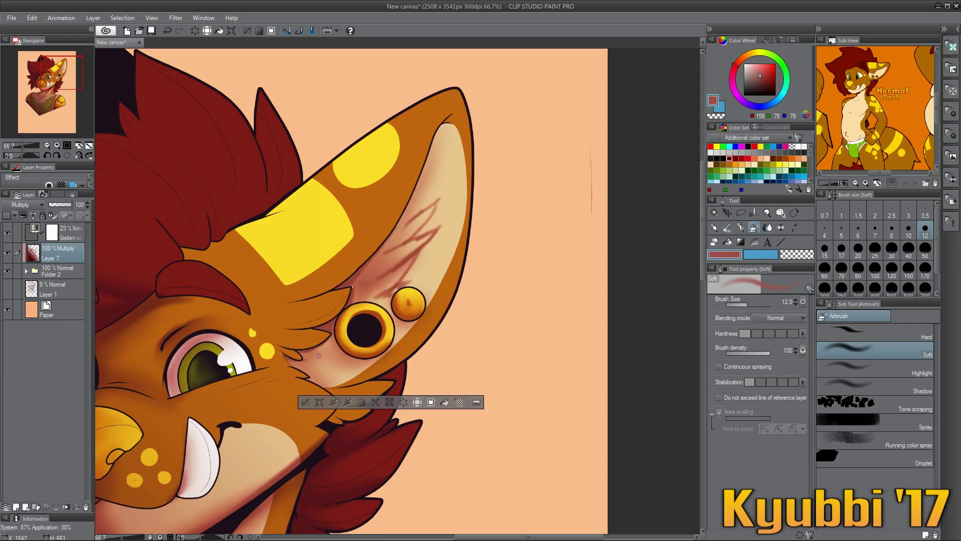
mouse_move(365, 353)
mouse_down()
mouse_move(322, 379)
mouse_move(350, 357)
mouse_move(335, 350)
mouse_up()
key(j)
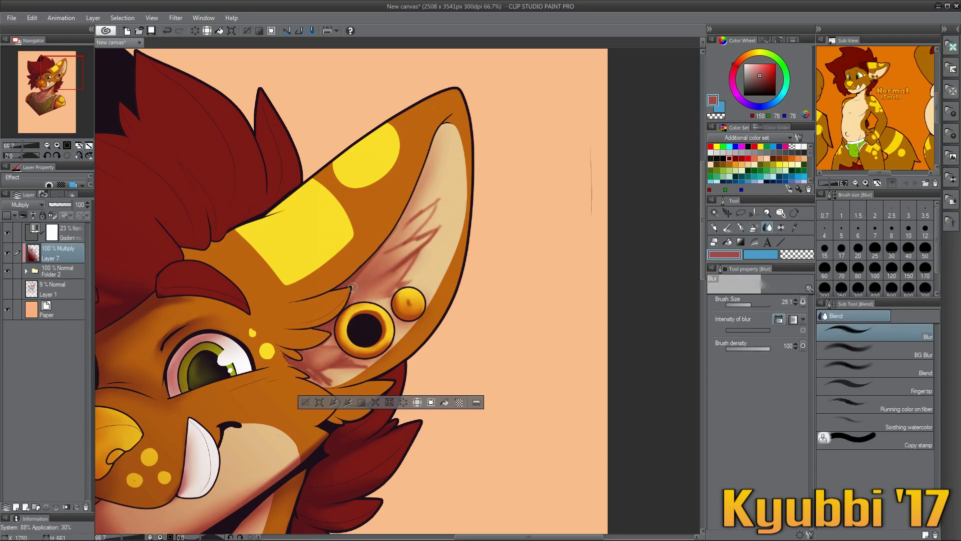
drag(385, 296, 377, 272)
drag(350, 371, 306, 378)
drag(378, 360, 325, 382)
drag(436, 202, 398, 261)
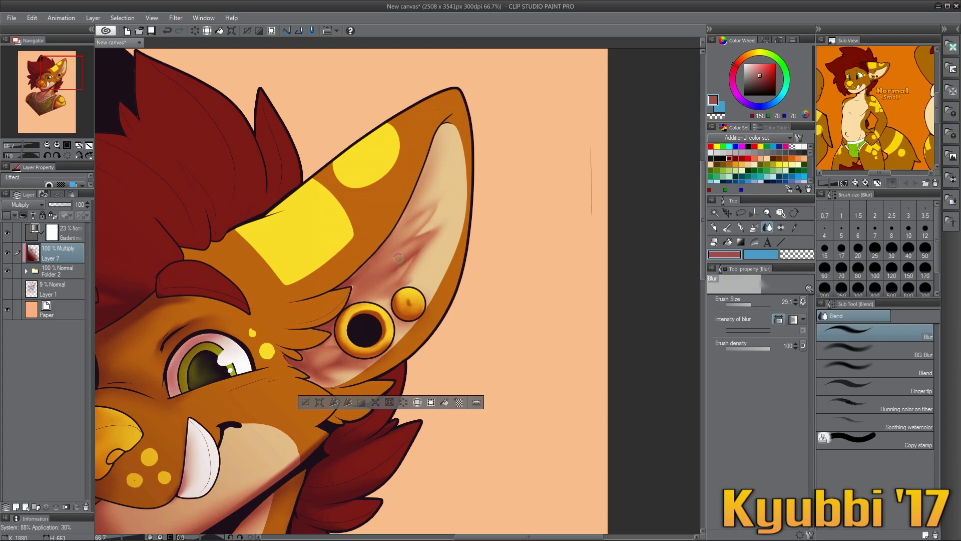
- Zoom in on the head and darken the hair between the tufts above the forehead
click(88, 156)
key(ctrl+plus)
key(ctrl+plus)
click(754, 227)
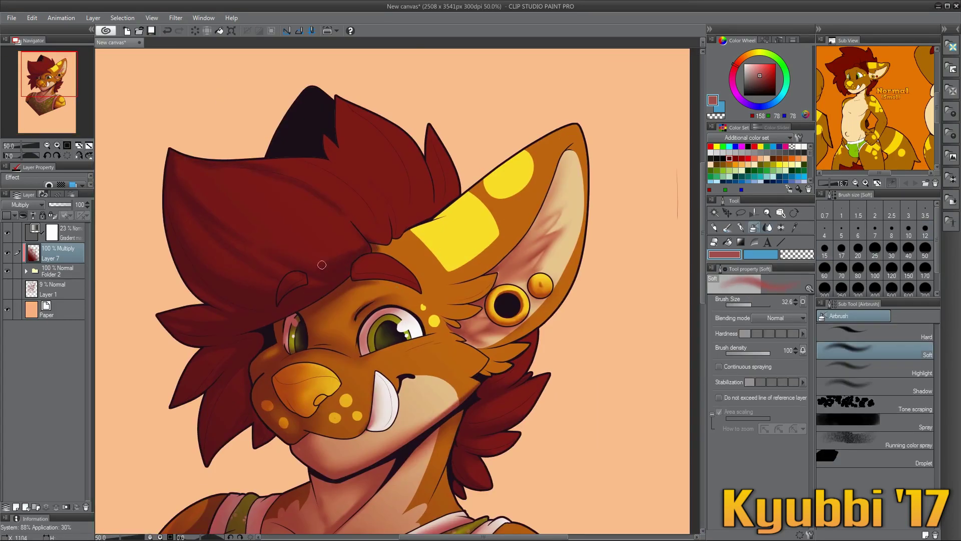
mouse_move(265, 167)
mouse_down()
mouse_move(363, 225)
mouse_move(348, 161)
mouse_move(361, 130)
mouse_up()
click(767, 227)
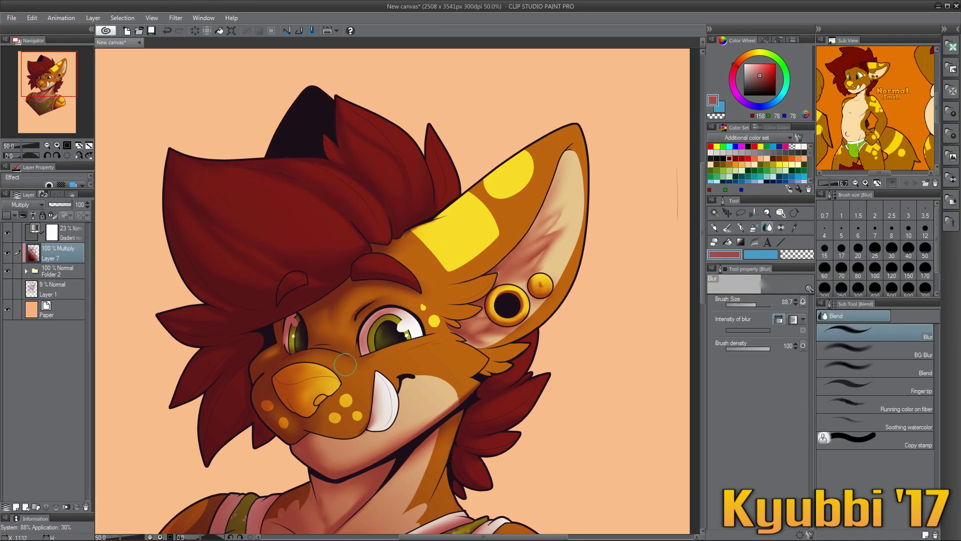
- Shade and blend the forehead, then add a new layer above Layer 7
key(b)
drag(413, 228, 480, 165)
key(j)
mouse_move(440, 248)
mouse_down()
mouse_move(411, 285)
mouse_move(491, 160)
mouse_up()
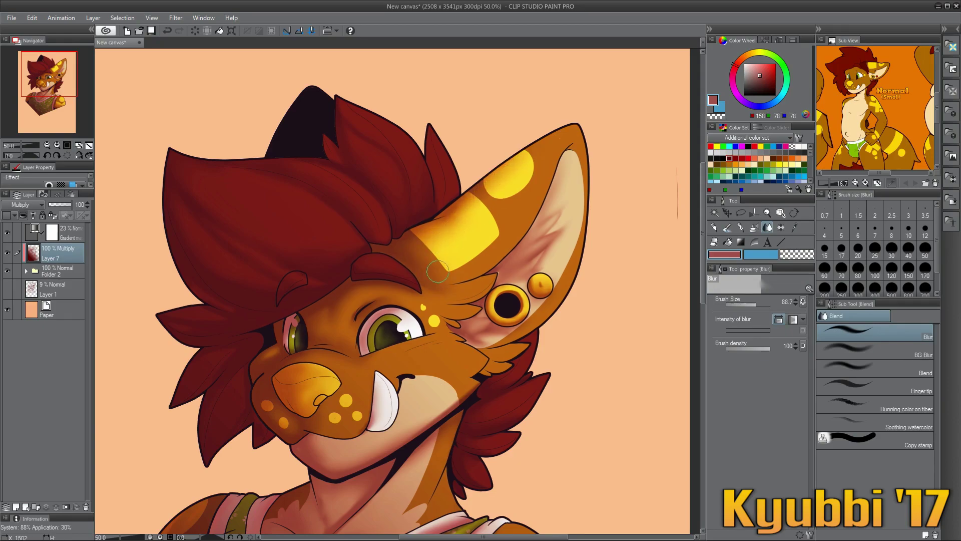
key(ctrl+0)
key(ctrl+shift+n)
- Crop the canvas to a rectangle around the character
click(758, 64)
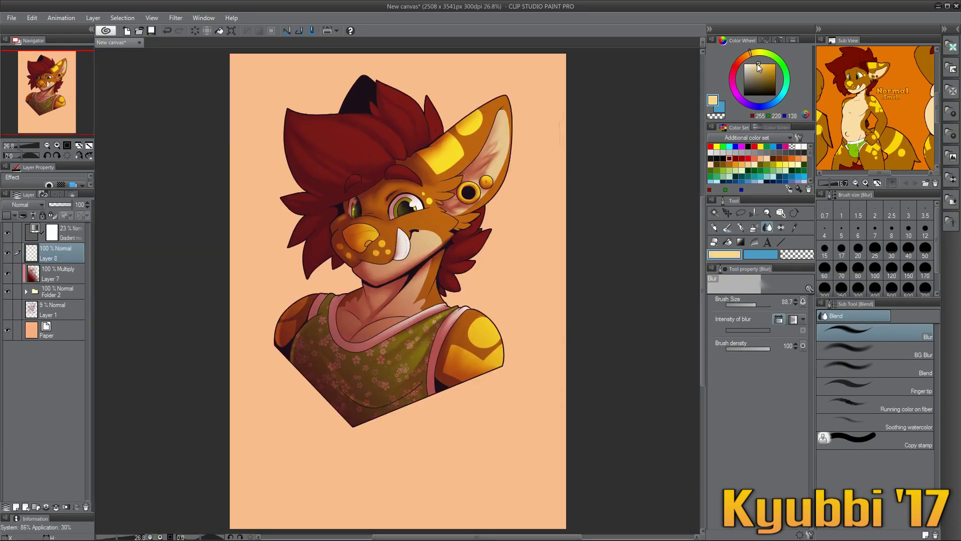
key(m)
drag(243, 73, 542, 433)
click(32, 18)
click(50, 196)
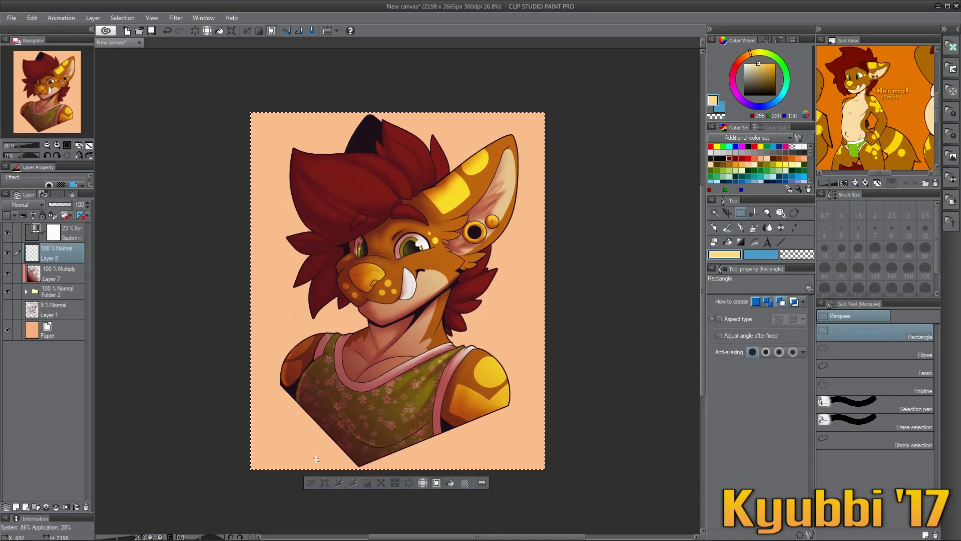
- Lay a pale yellow gradient over the portrait on Layer 8 set to Overlay
click(741, 242)
drag(530, 130, 398, 293)
click(23, 204)
click(22, 335)
- Airbrush soft highlights on face, chest and hair, blurring them on the muzzle and neck
key(b)
drag(425, 256, 488, 376)
drag(431, 310, 370, 275)
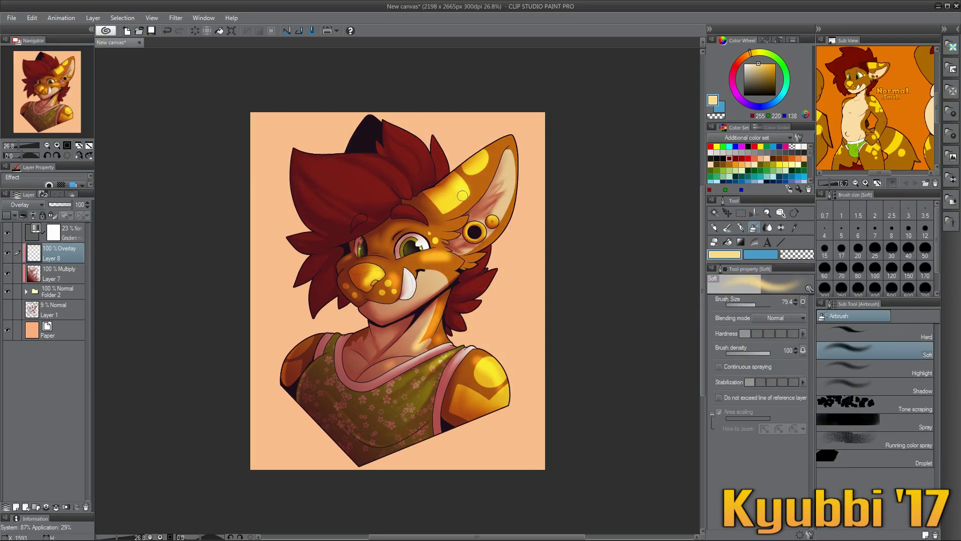
mouse_move(481, 160)
mouse_down()
mouse_move(323, 162)
mouse_move(426, 151)
mouse_up()
click(767, 227)
drag(380, 266, 425, 346)
- Keep blending the highlights, then select Layer 6 inside Folder 2
key(b)
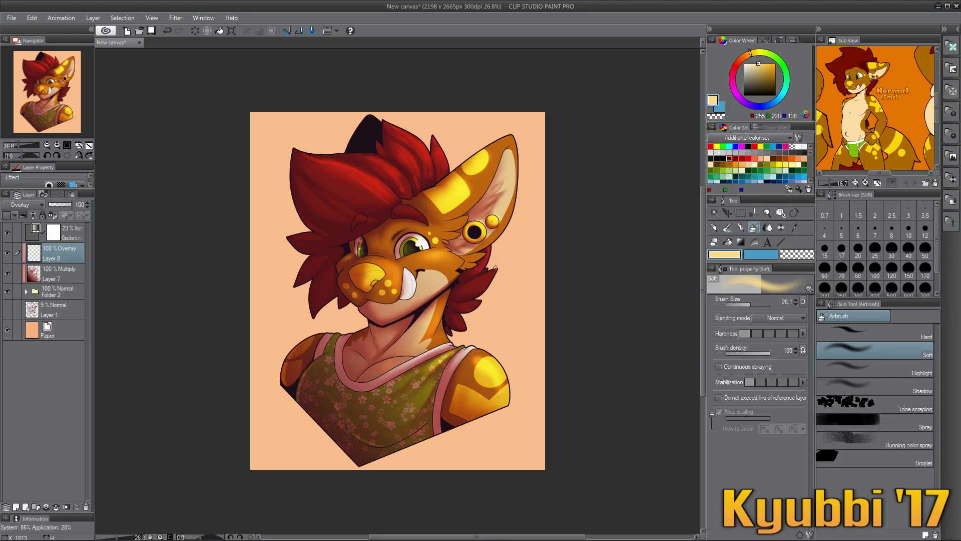
key(j)
key(b)
key(j)
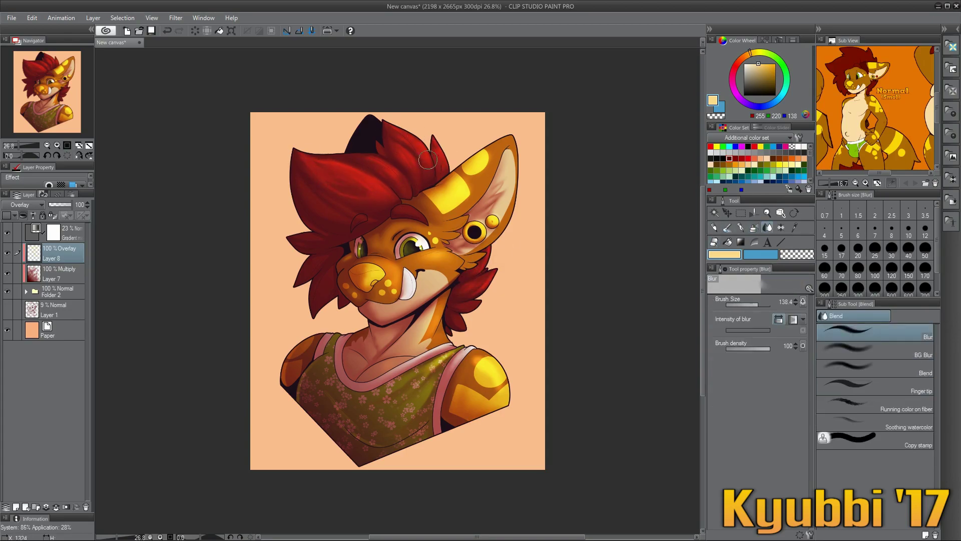
ctrl+shift+click(422, 246)
click(824, 248)
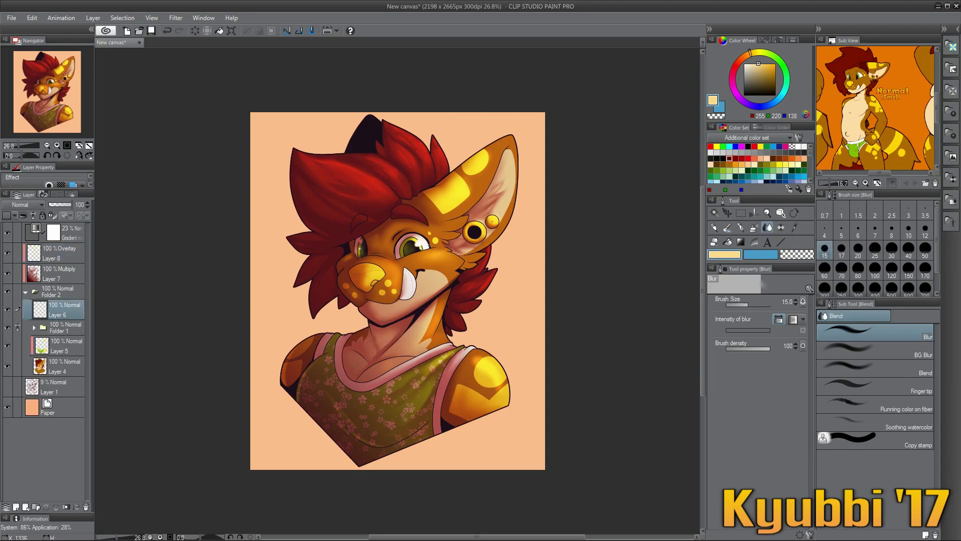
- Paint Sparkle A sparkles around the ear, cheek and neck on a new layer
key(ctrl+shift+n)
click(780, 227)
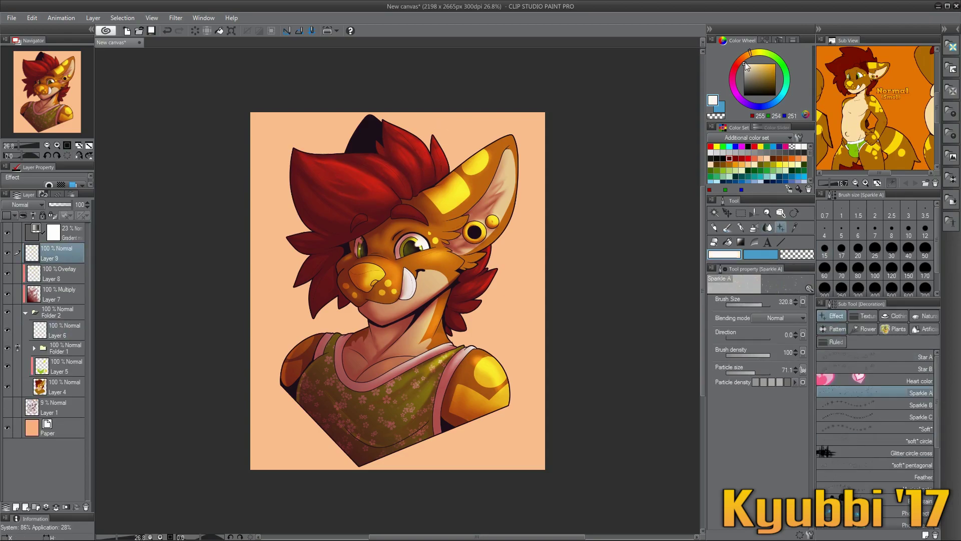
drag(461, 245, 474, 258)
drag(443, 300, 440, 361)
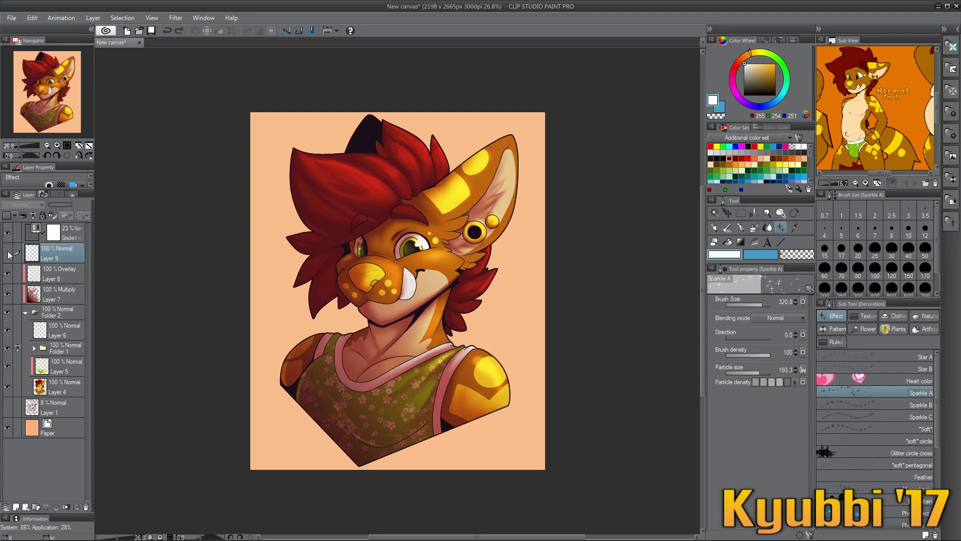
- Duplicate the sparkle layer and set Layer 9 to Add (Glow)
key(ctrl+c)
key(ctrl+v)
click(38, 279)
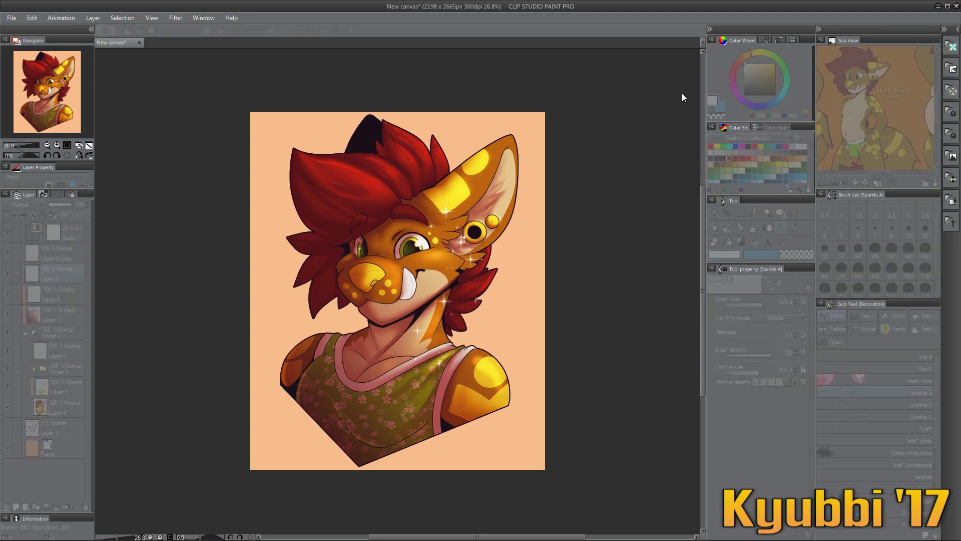
click(20, 204)
- Turn the Paper white and ready a salmon soft airbrush on Layer 7
click(48, 448)
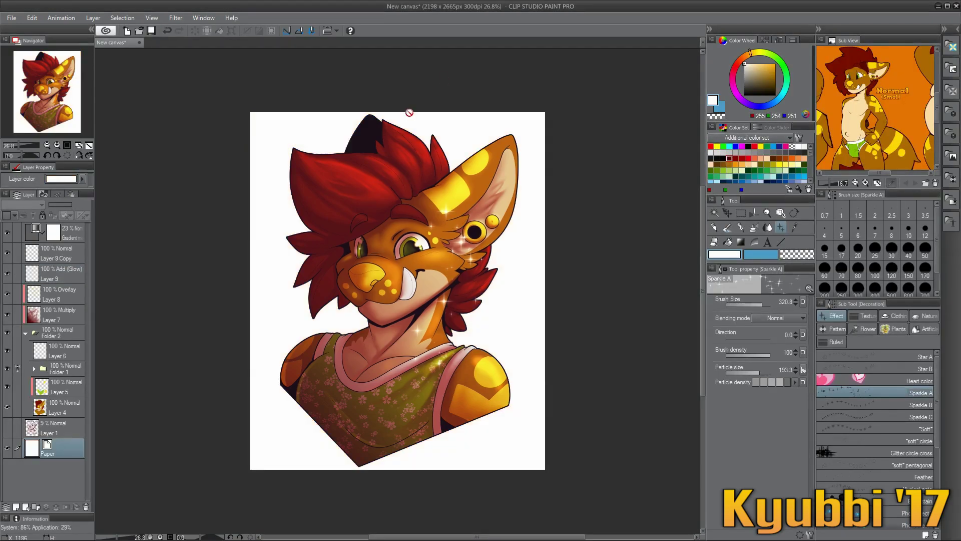
click(55, 314)
click(755, 65)
key(ctrl+plus)
key(b)
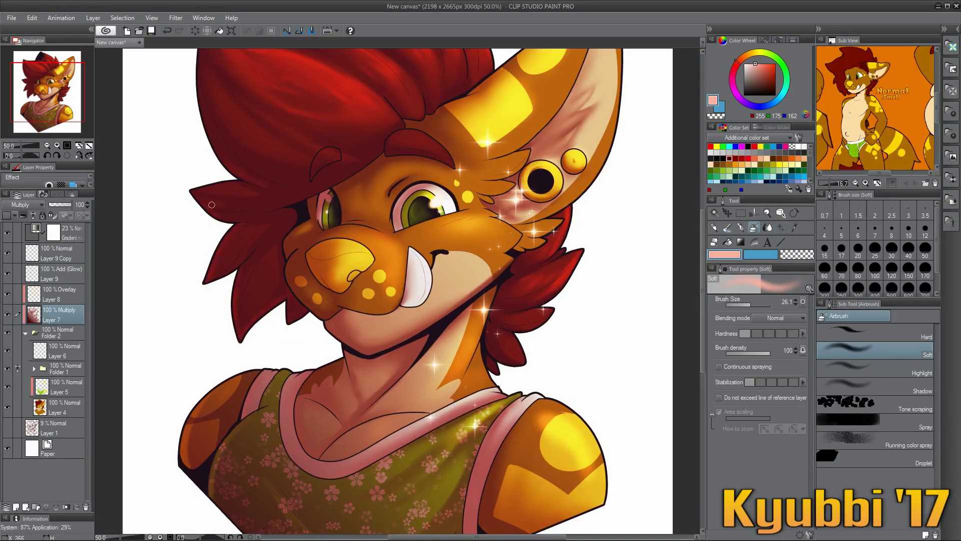
- Blur the orange shoulder highlight smooth, then fit the canvas to the window
drag(223, 186, 243, 227)
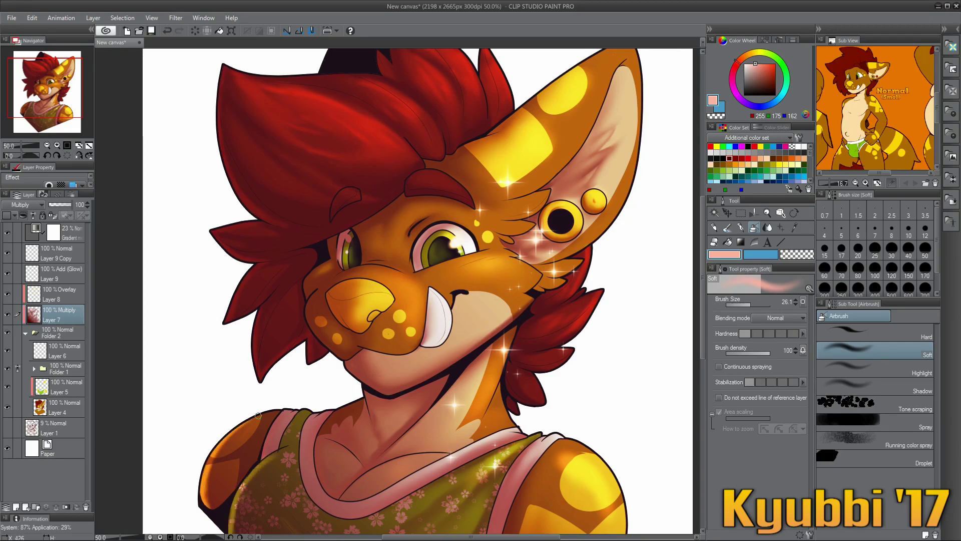
scroll(301, 450, down, 3)
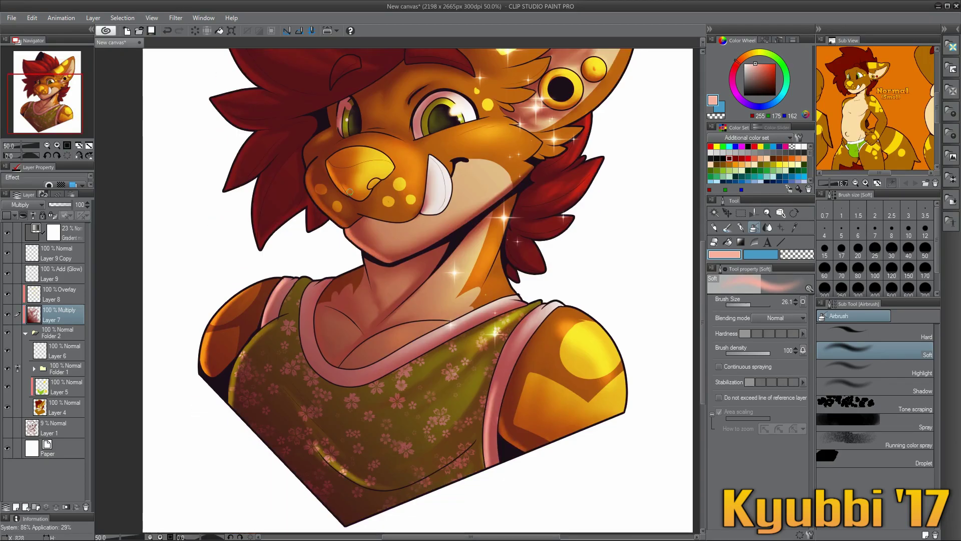
click(768, 228)
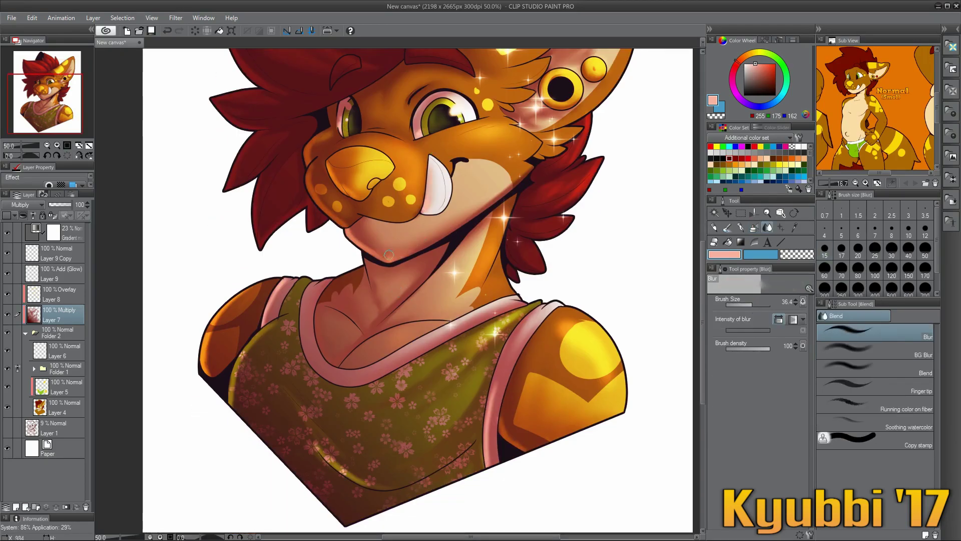
drag(216, 332, 233, 303)
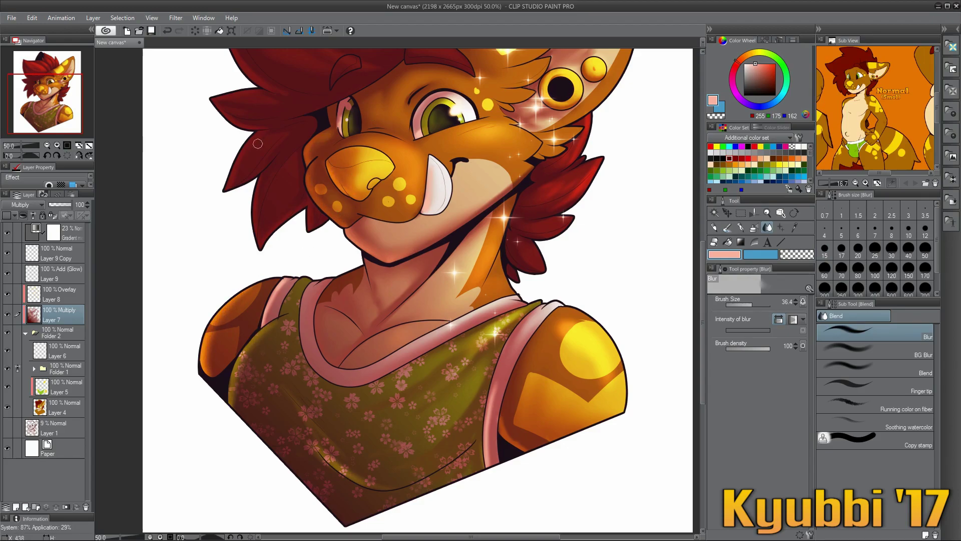
click(90, 145)
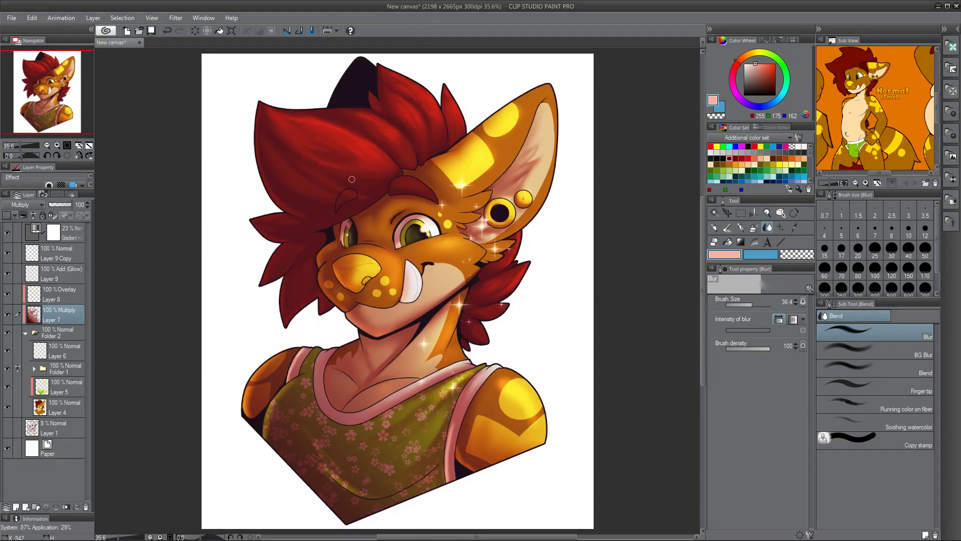